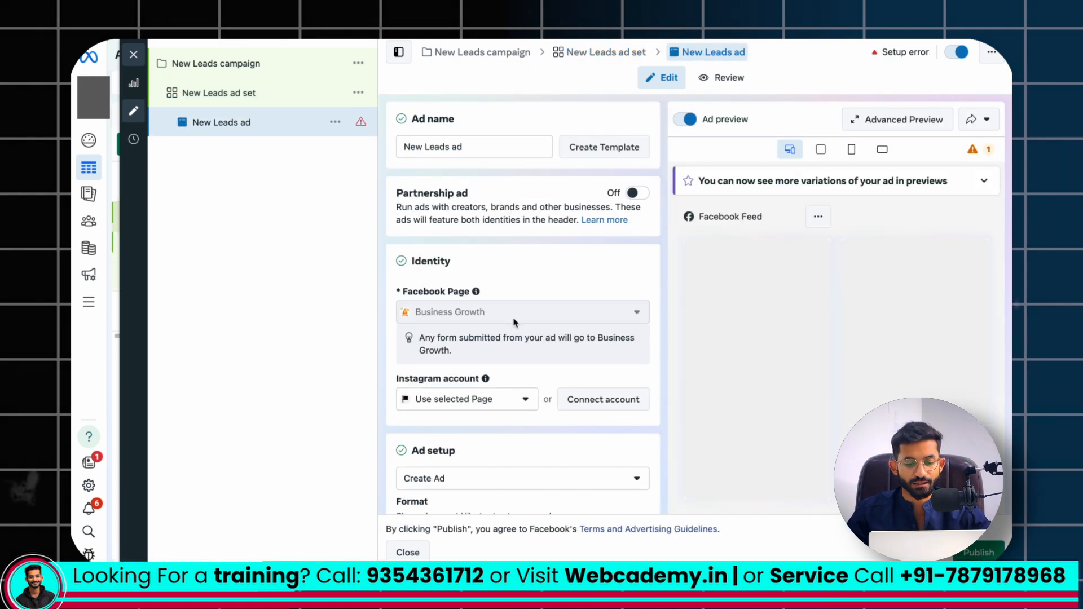
# Start building a new instant form in the Destination section of the New Leads ad
pyautogui.scroll(-15, 514, 322)
pyautogui.scroll(-7, 515, 323)
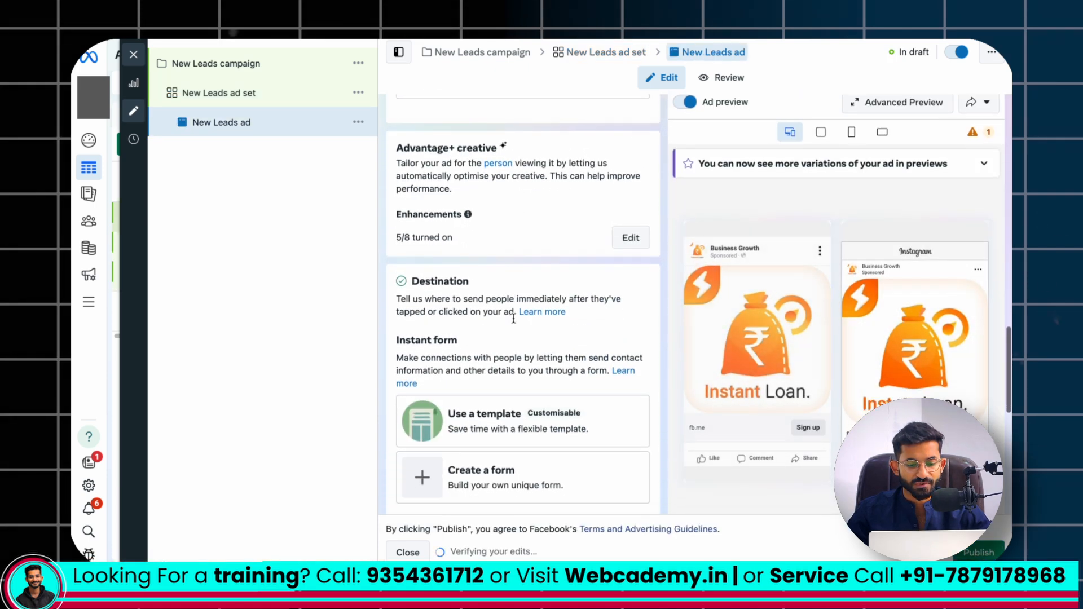
pyautogui.scroll(-1, 516, 415)
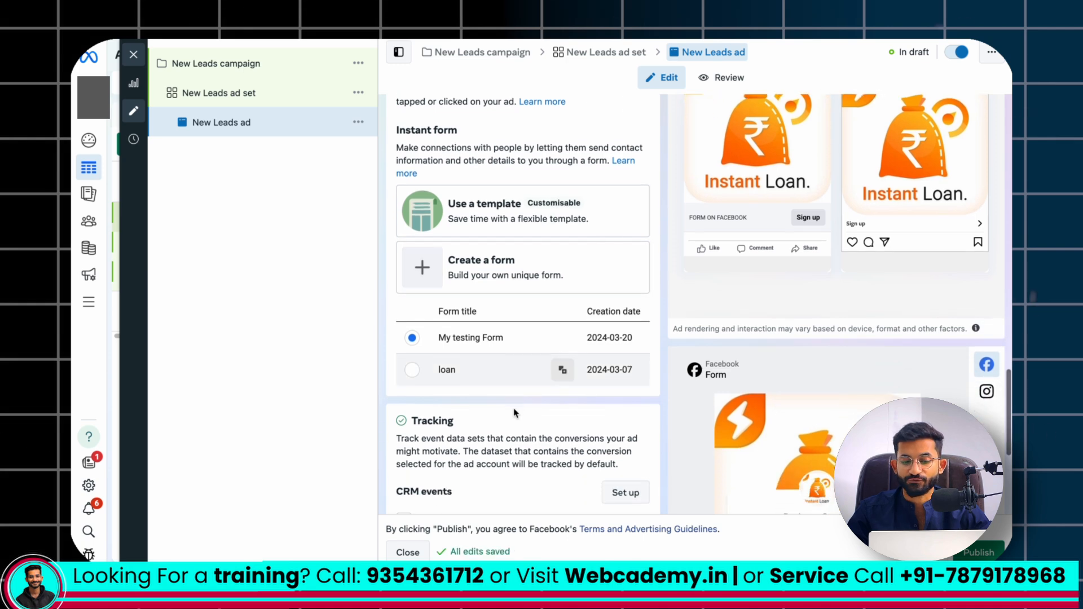
pyautogui.click(423, 268)
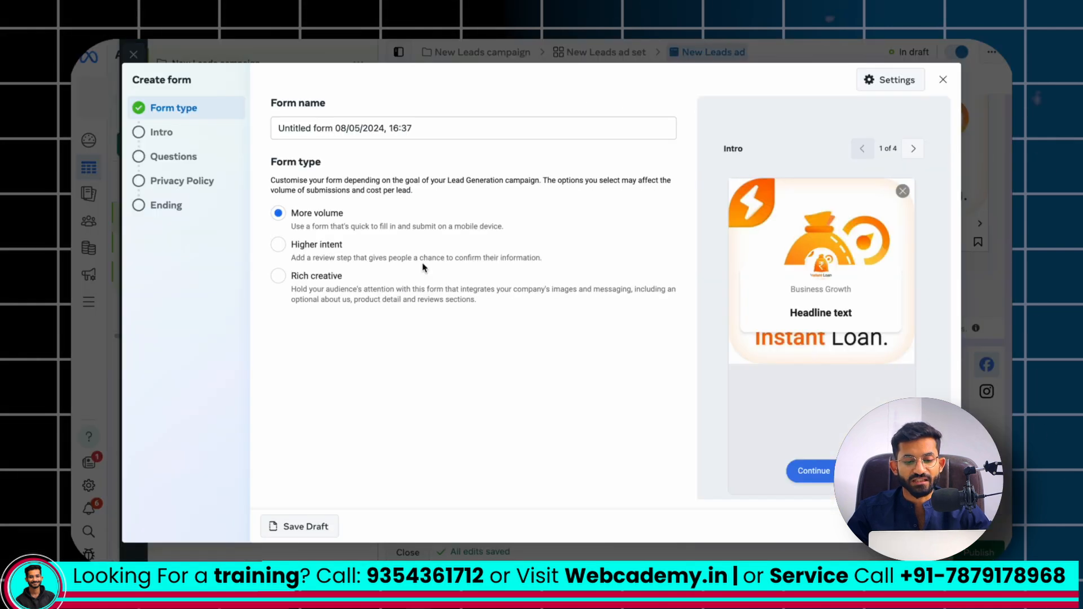
# Name the form "test Form" and set its form type to Higher intent
pyautogui.click(352, 129)
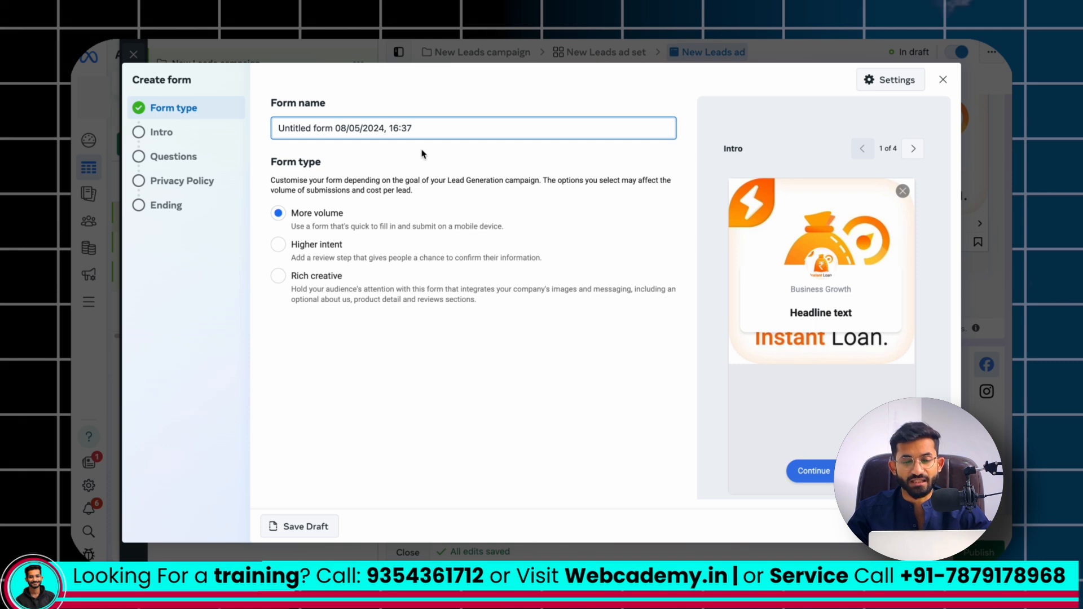
pyautogui.hotkey('ctrl', 'a')
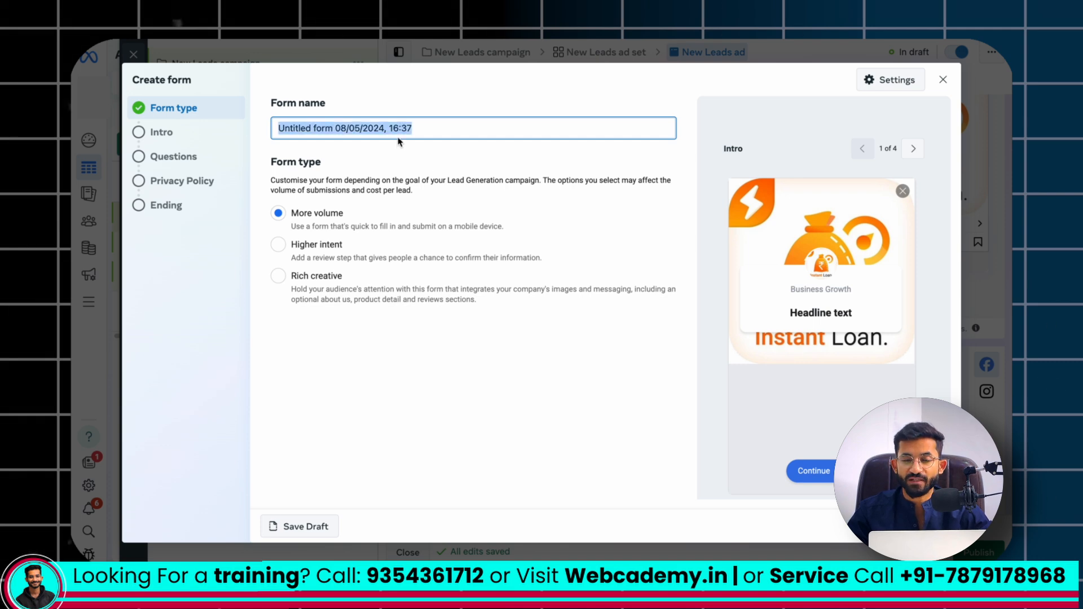
pyautogui.write('test')
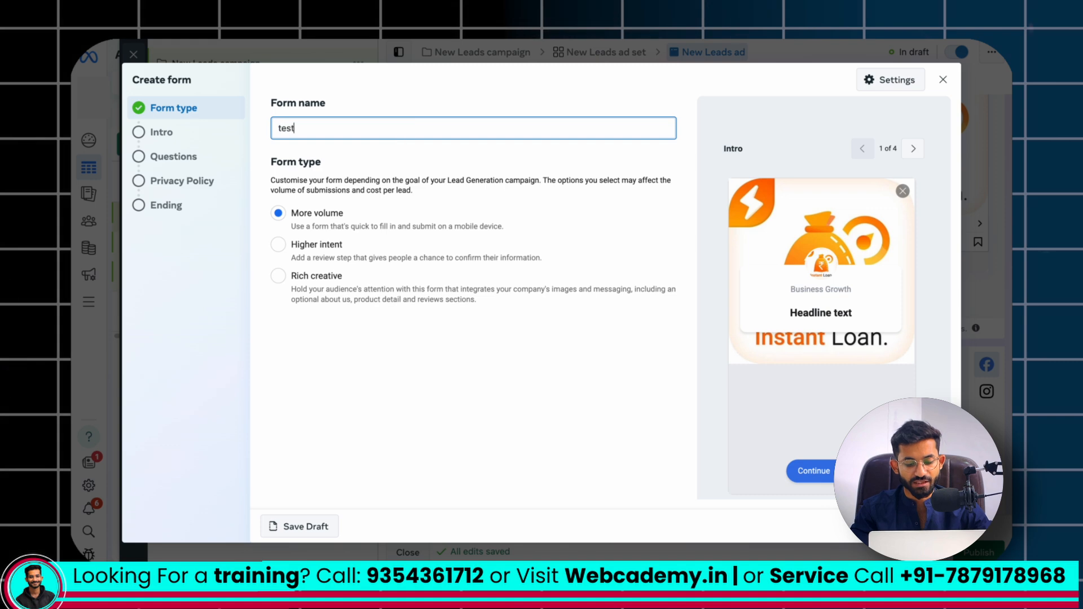
pyautogui.write(' Form')
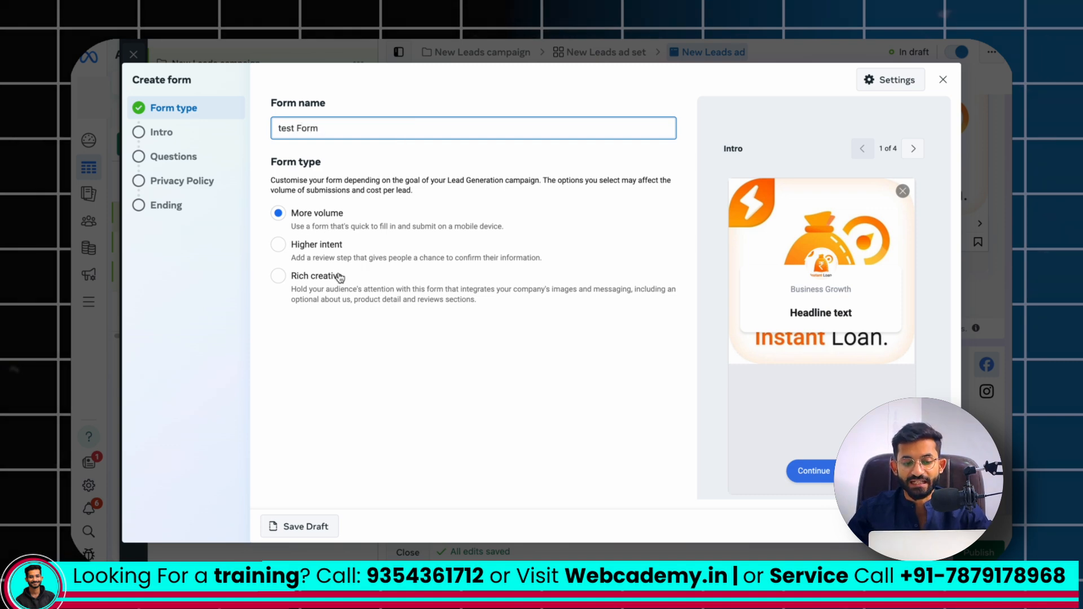
pyautogui.click(279, 248)
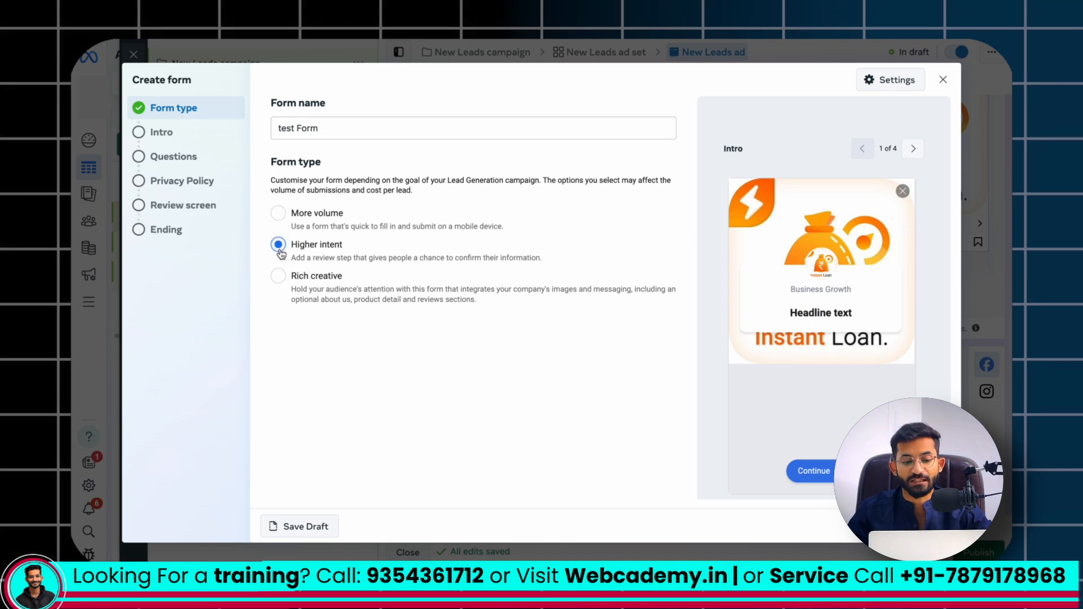
# Examine the review screen and its slide-to-submit preview, then return to the form type settings
pyautogui.click(182, 216)
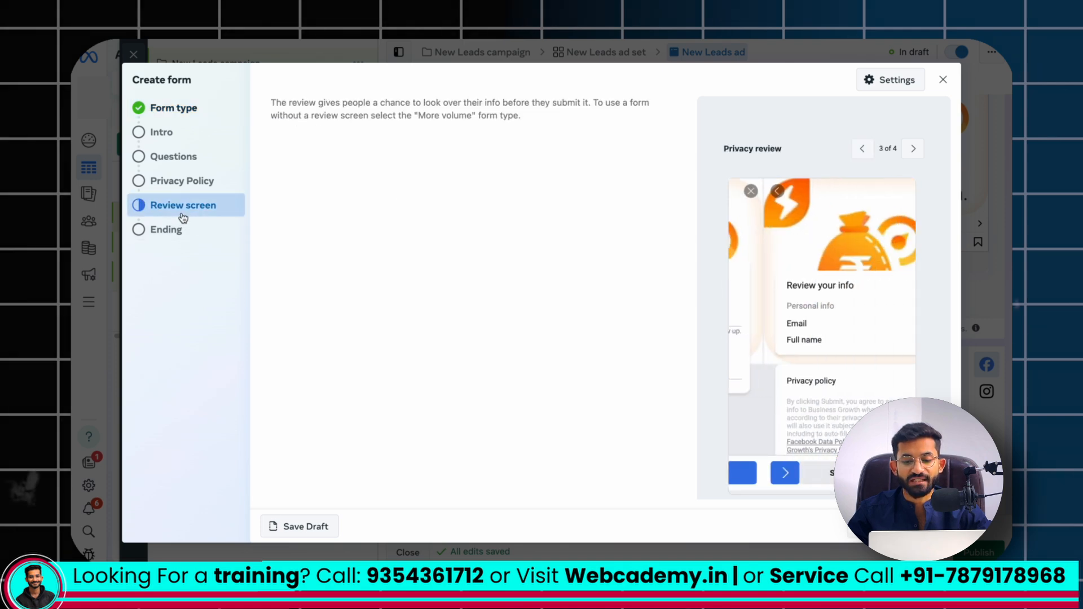
pyautogui.scroll(-1, 790, 357)
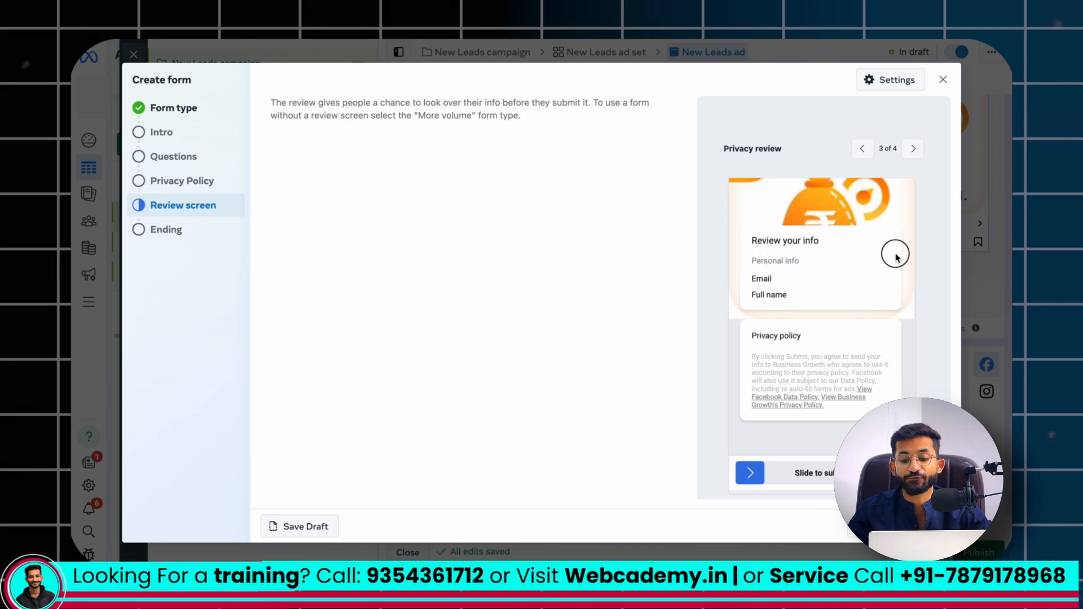
pyautogui.moveTo(810, 252); pyautogui.dragTo(954, 253)
pyautogui.moveTo(774, 471); pyautogui.dragTo(886, 473)
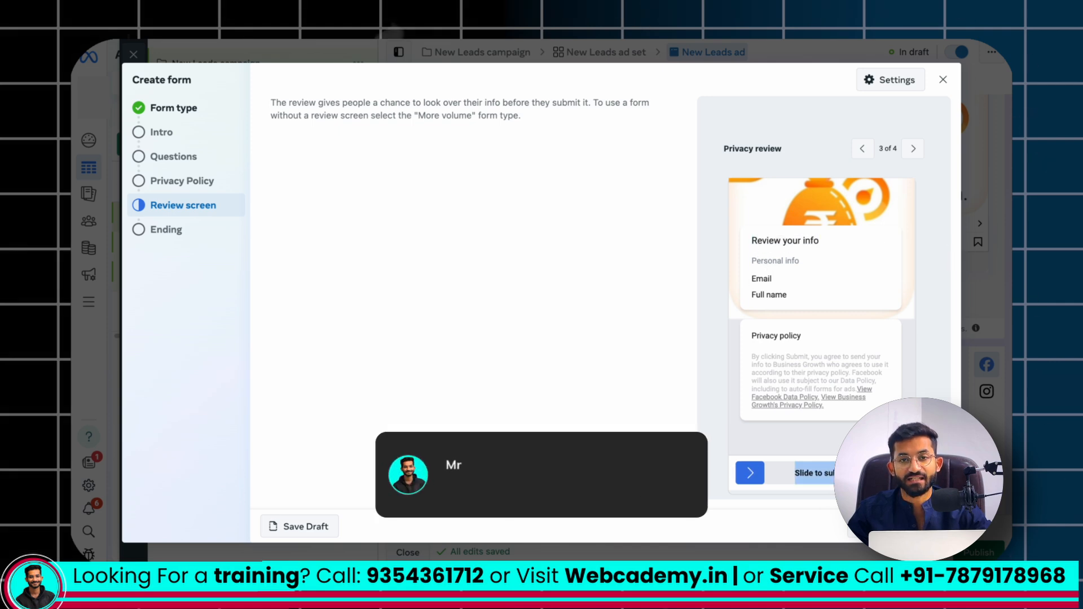
pyautogui.click(742, 416)
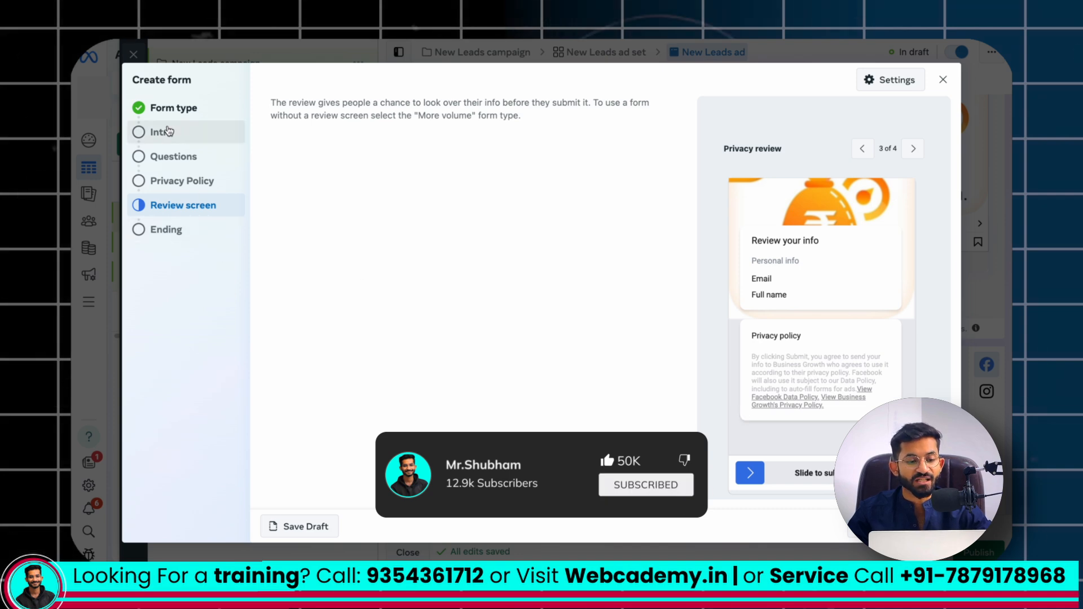
pyautogui.click(174, 107)
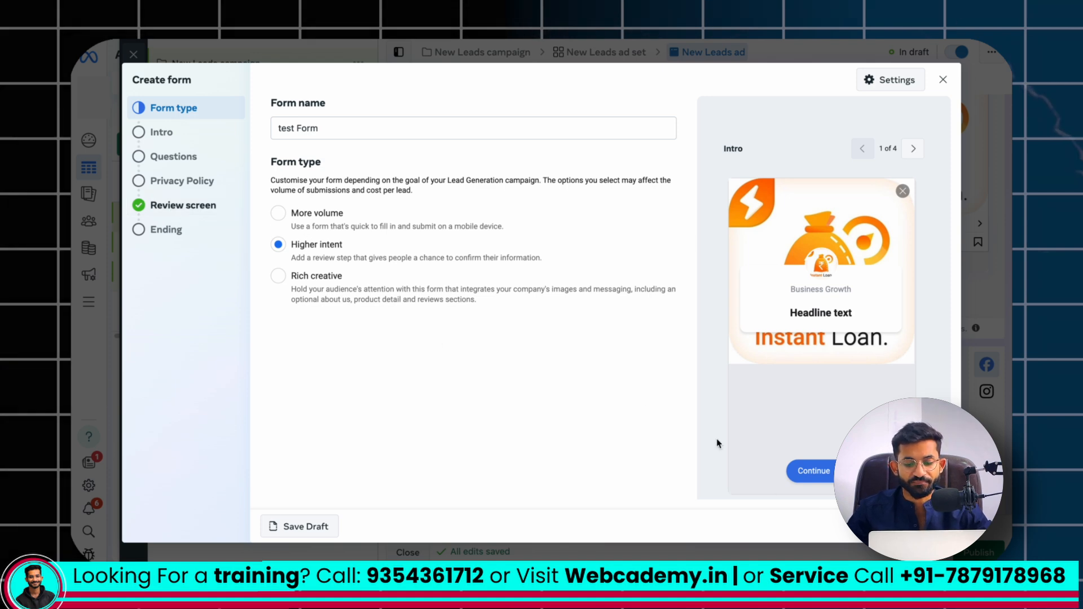
# Go to the form's intro section and examine its background image options and the greeting's headline and description fields
pyautogui.click(930, 526)
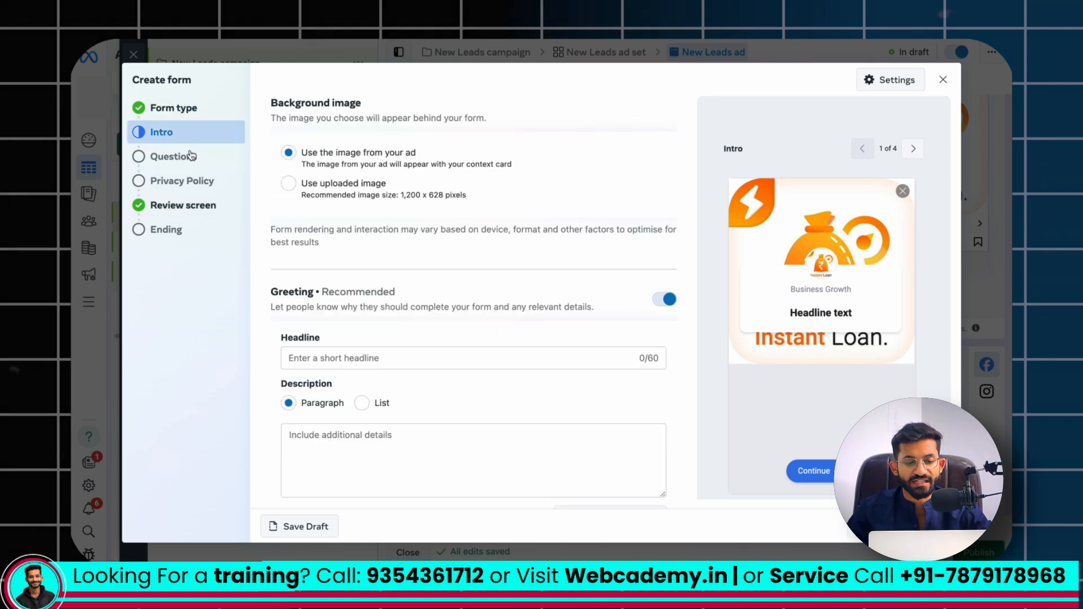
pyautogui.scroll(-1, 326, 229)
pyautogui.scroll(1, 326, 229)
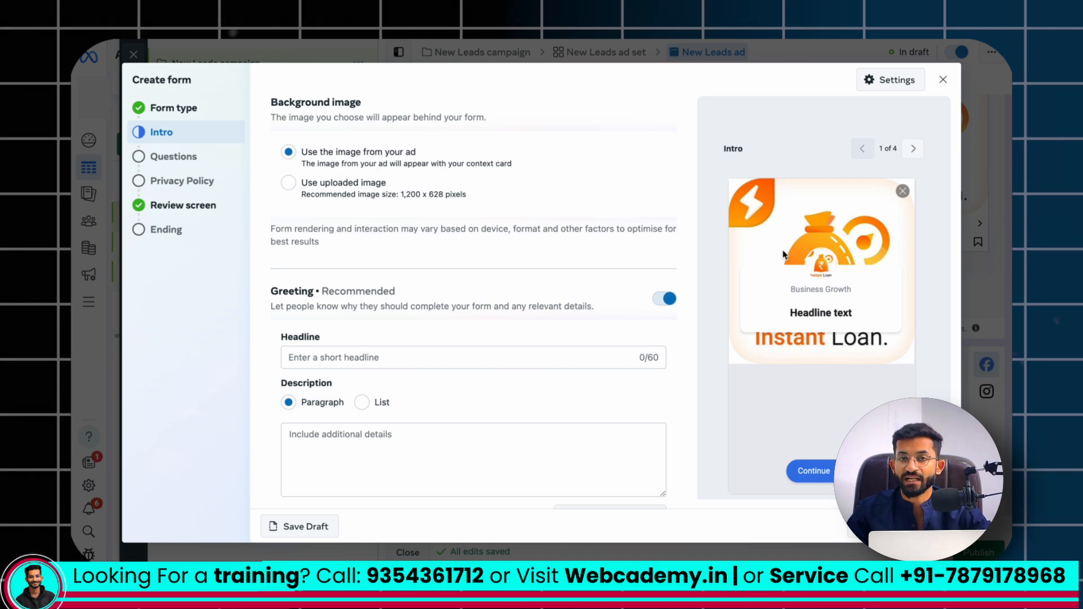
pyautogui.scroll(-1, 576, 280)
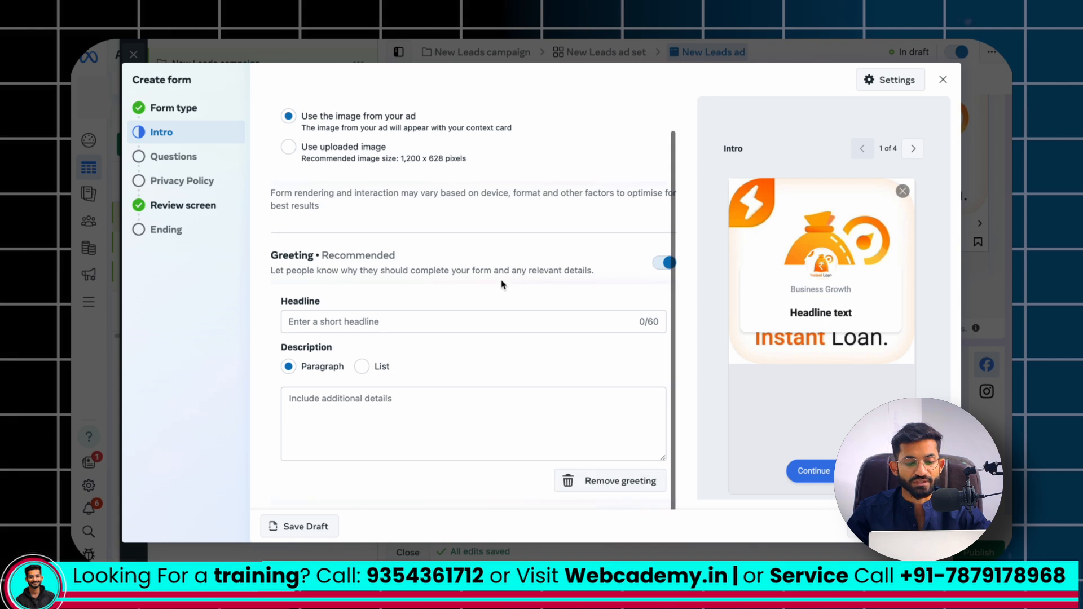
pyautogui.click(417, 320)
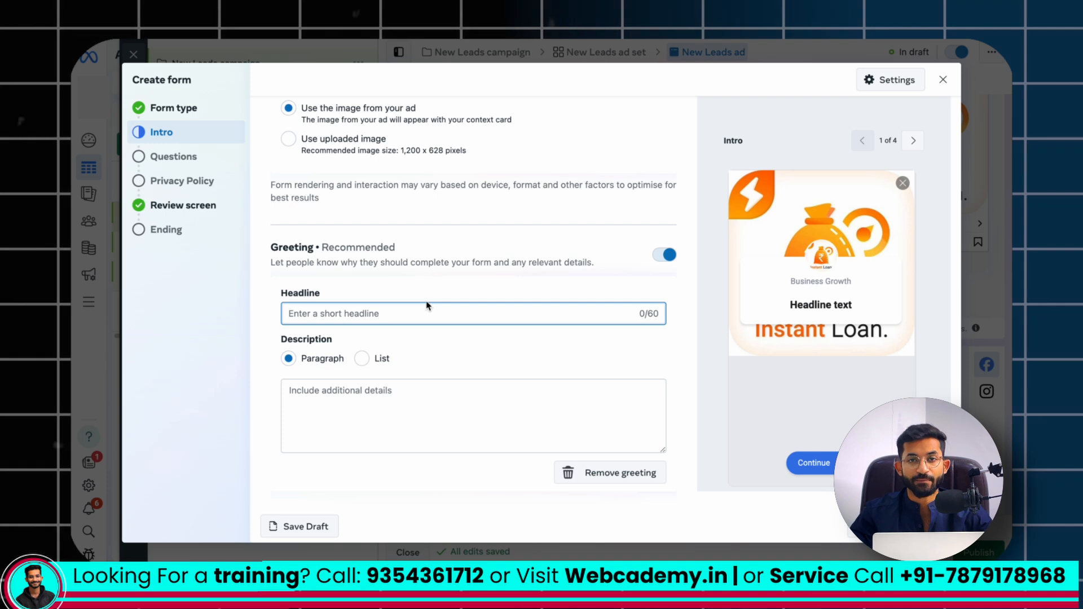
pyautogui.click(407, 394)
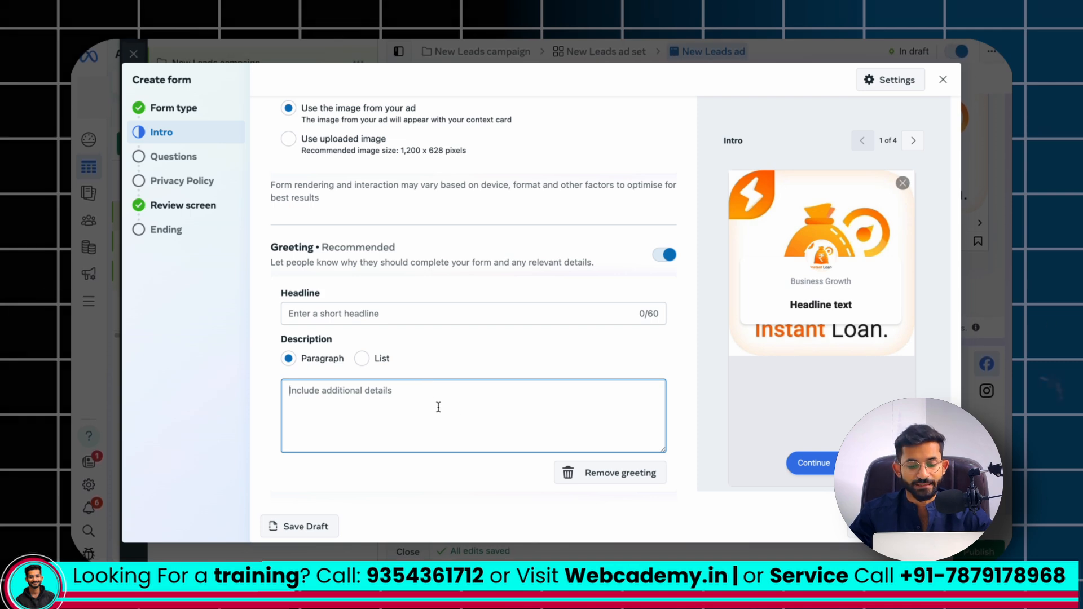
# Go to the form's questions section and examine the custom questions and the prefill questions with their description
pyautogui.scroll(-10, 363, 316)
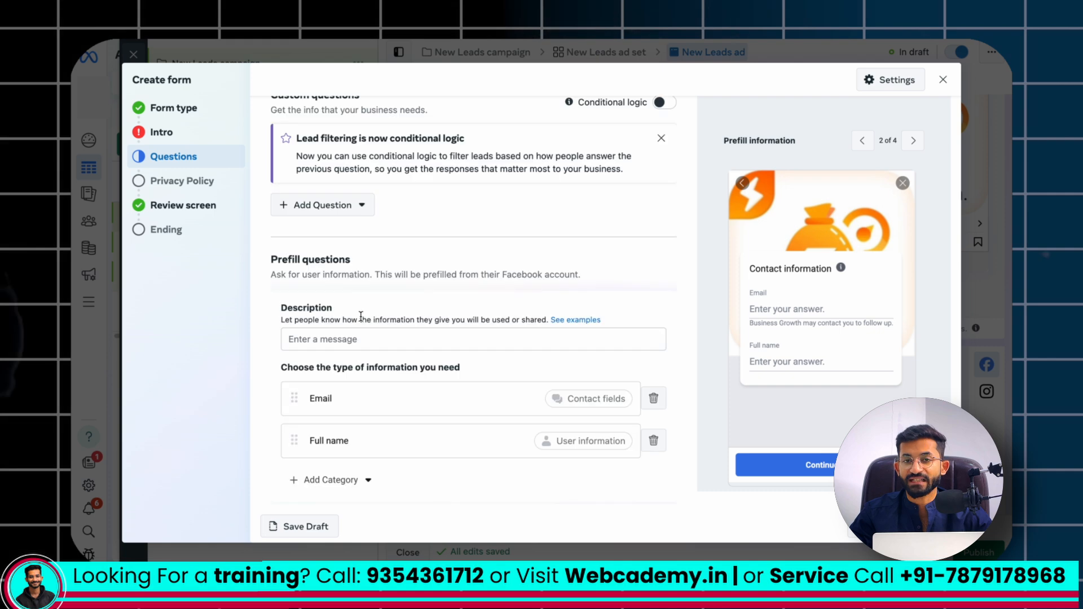
pyautogui.scroll(-1, 361, 317)
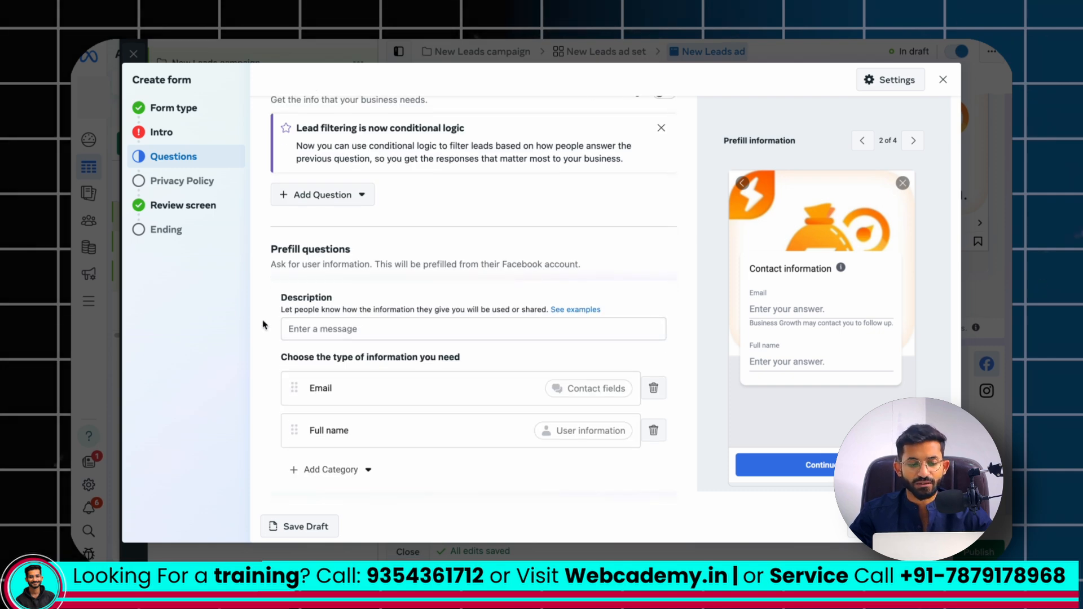
pyautogui.click(317, 331)
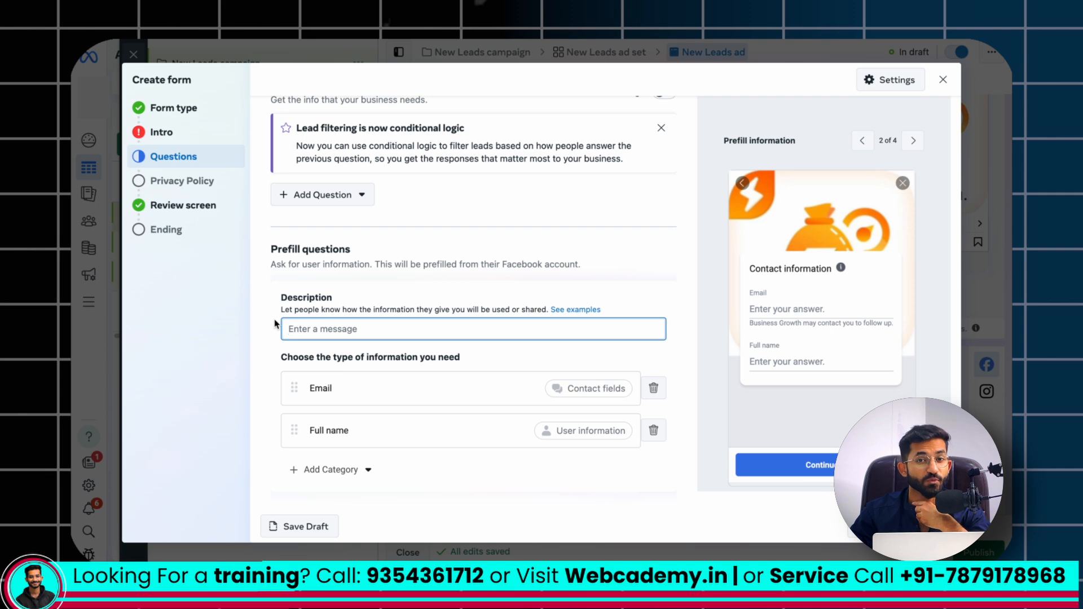
pyautogui.scroll(1, 275, 320)
pyautogui.moveTo(271, 277); pyautogui.dragTo(389, 277)
pyautogui.scroll(1, 303, 91)
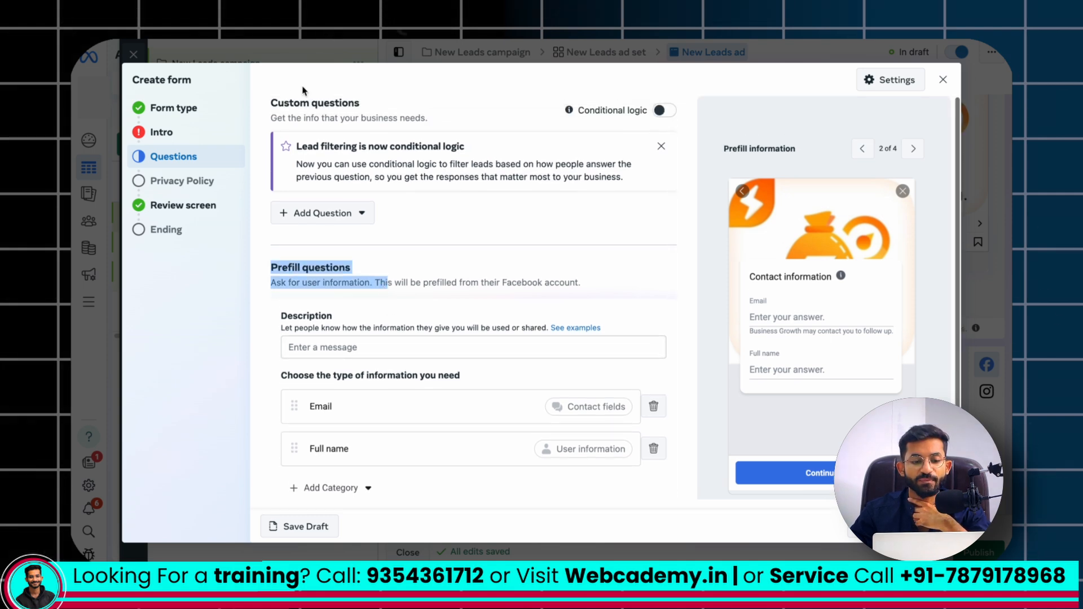
pyautogui.click(412, 104)
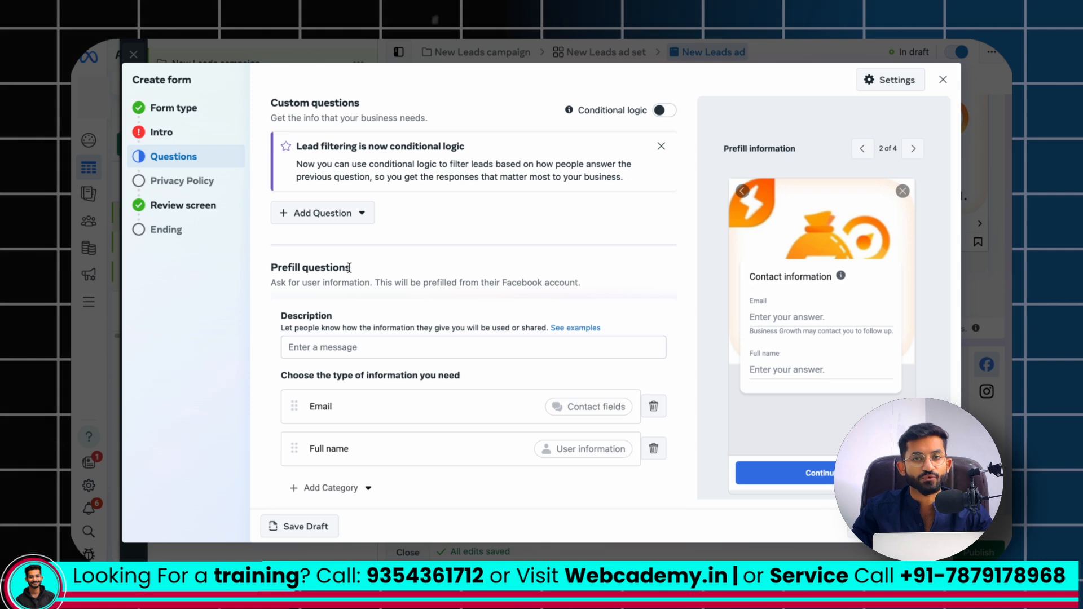
# Add the Phone number contact field to the form's prefill questions
pyautogui.scroll(-1, 392, 395)
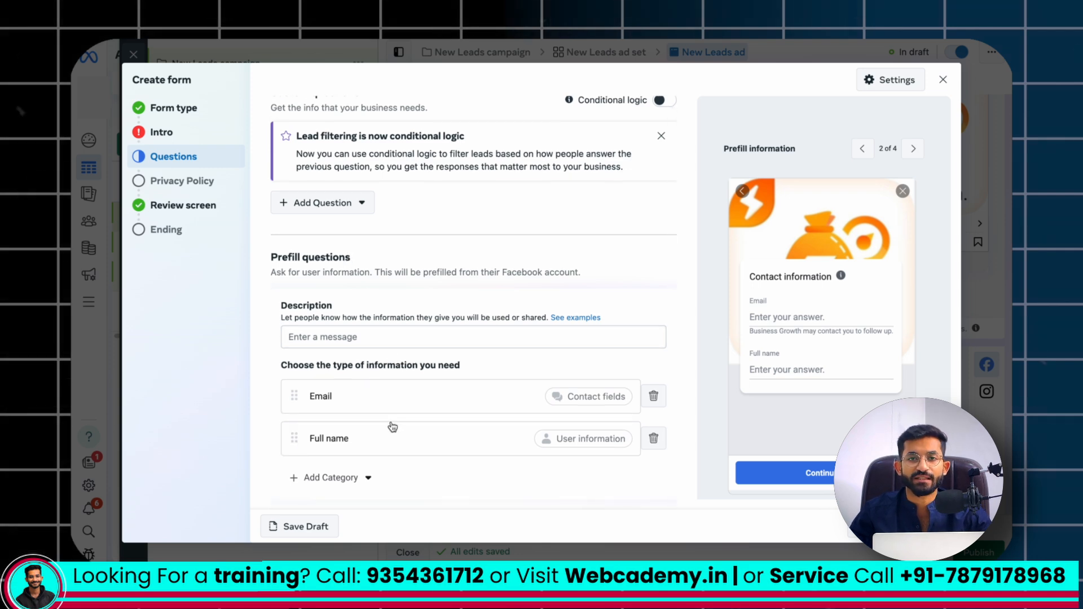
pyautogui.click(369, 479)
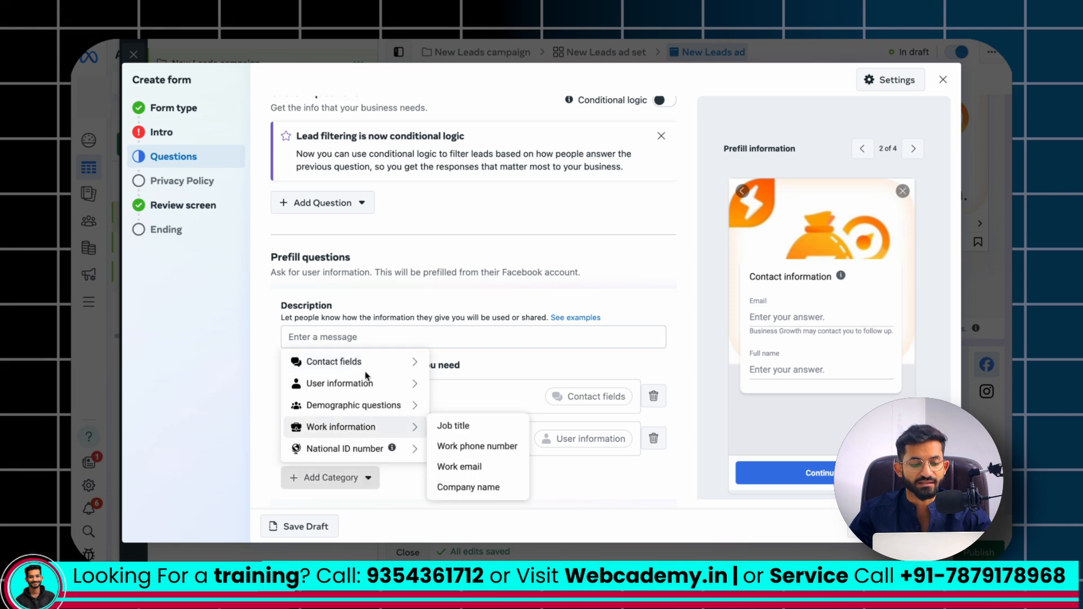
pyautogui.moveTo(368, 372)
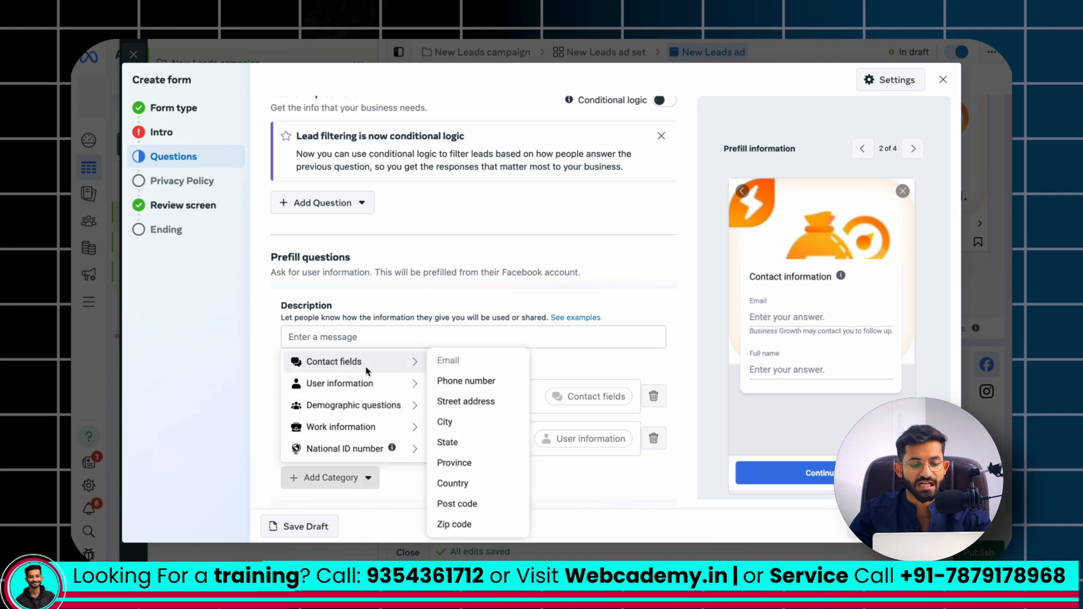
pyautogui.click(437, 381)
pyautogui.scroll(-1, 295, 387)
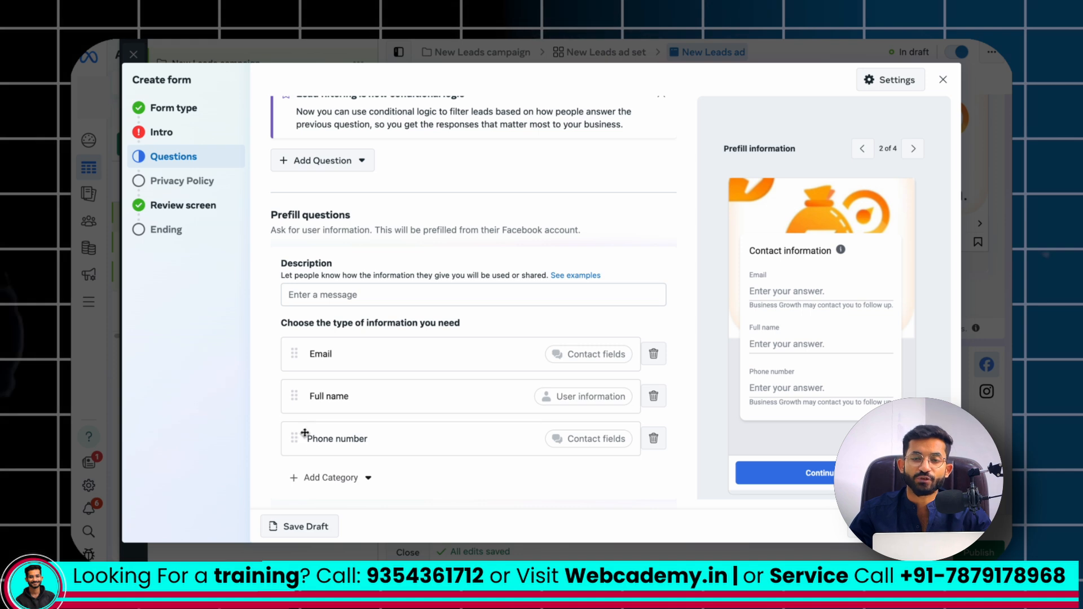
# Look through the further information categories available for the prefill questions and review the section's description field
pyautogui.scroll(-1, 311, 443)
pyautogui.click(339, 471)
pyautogui.moveTo(347, 375)
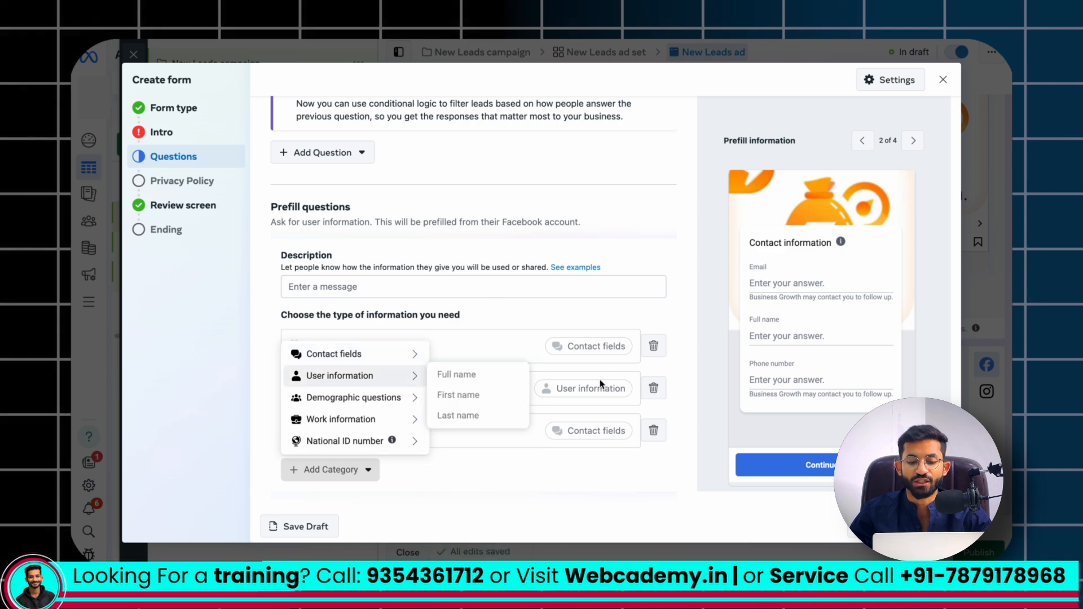
pyautogui.click(291, 287)
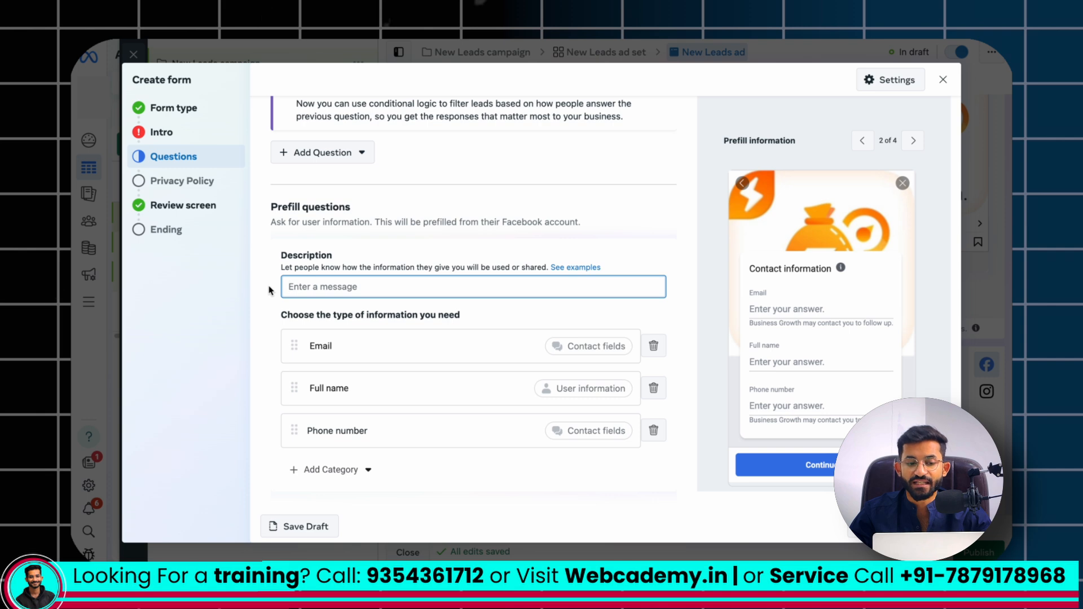
pyautogui.moveTo(268, 209); pyautogui.dragTo(357, 213)
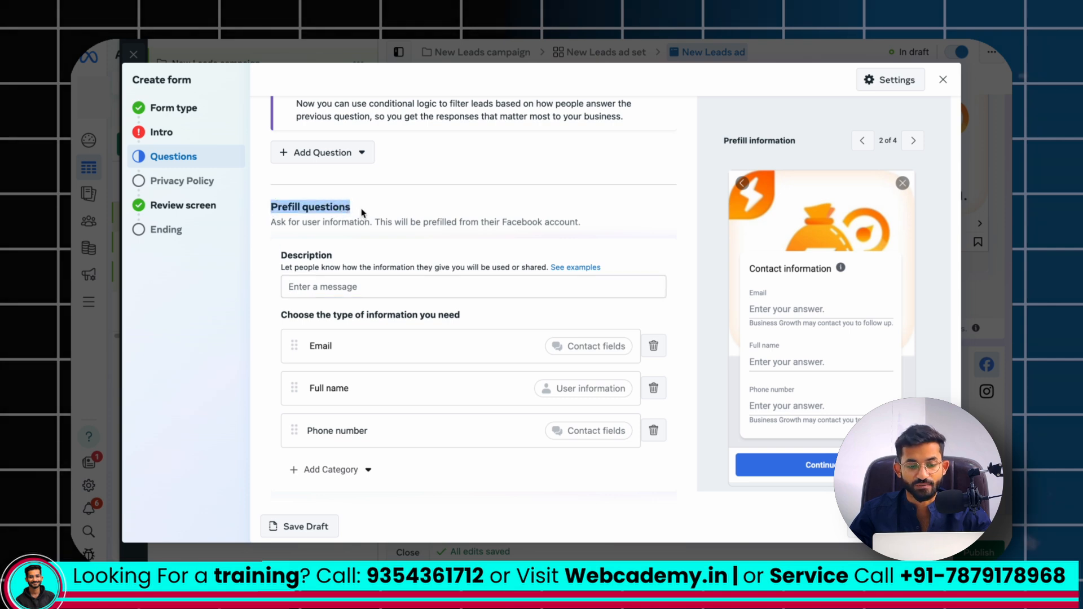
pyautogui.moveTo(261, 204); pyautogui.dragTo(341, 207)
pyautogui.click(321, 288)
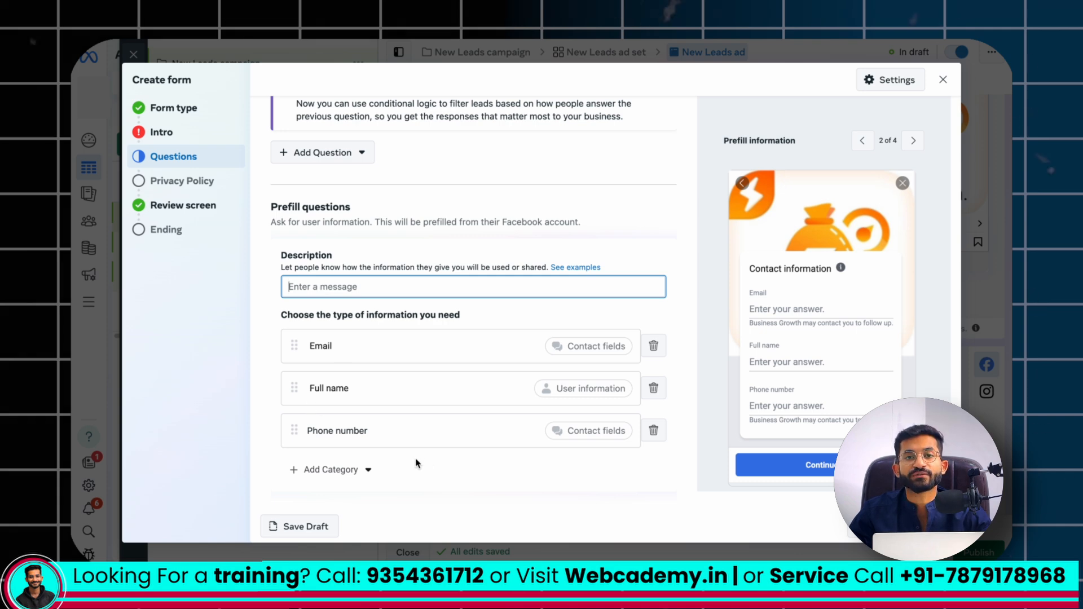
pyautogui.click(352, 477)
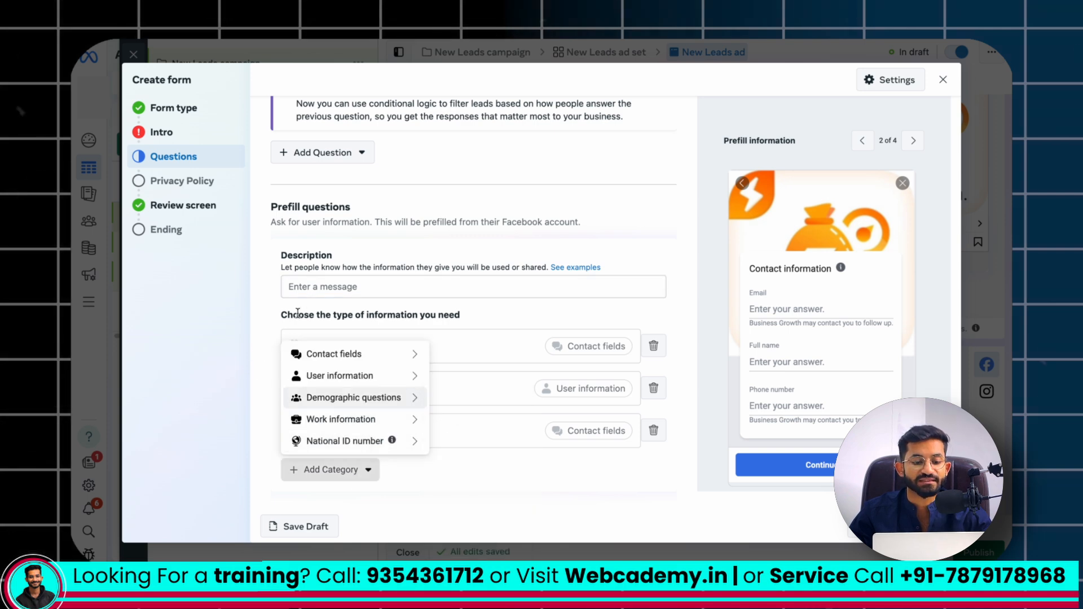
pyautogui.click(317, 285)
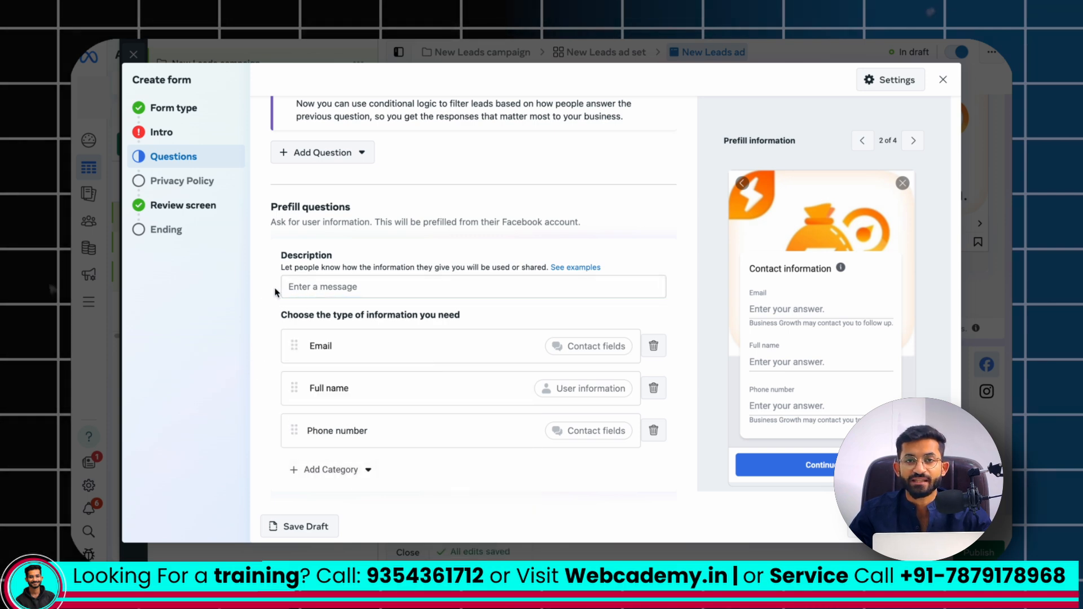
pyautogui.click(305, 291)
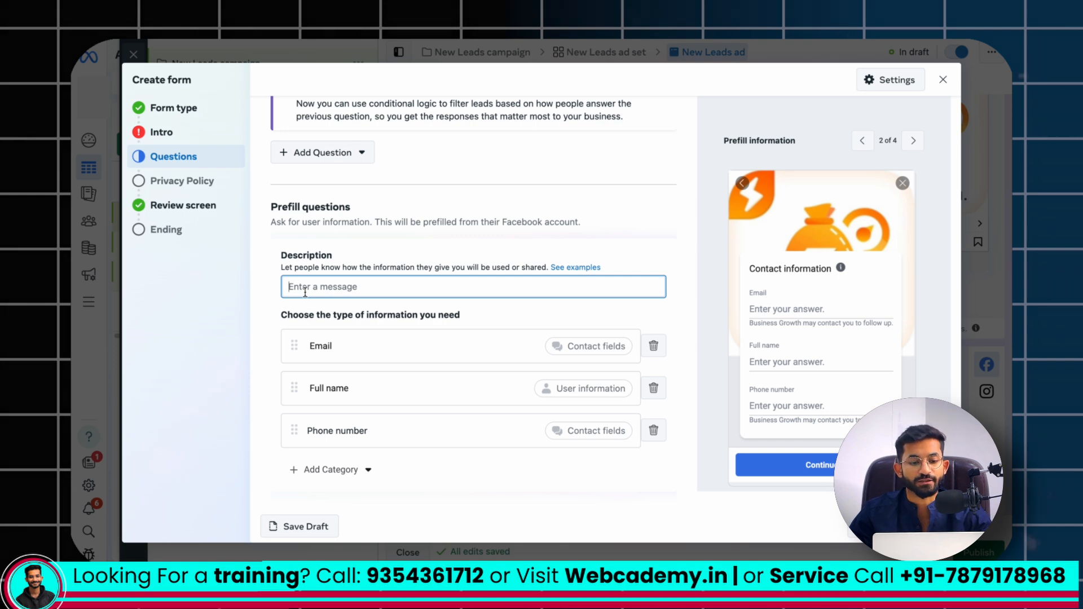
pyautogui.scroll(2, 305, 293)
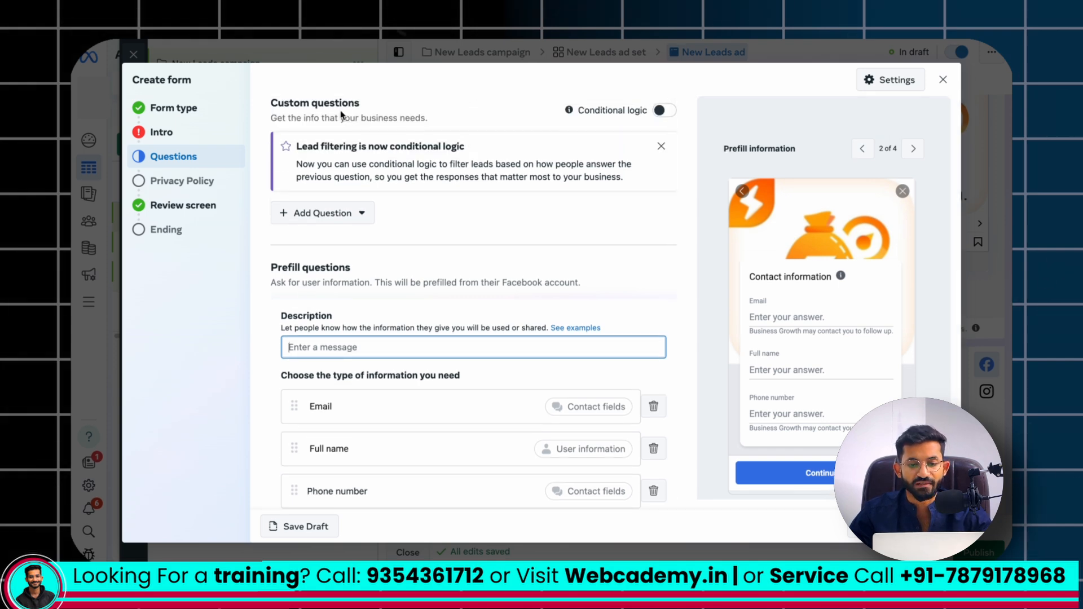
pyautogui.click(661, 111)
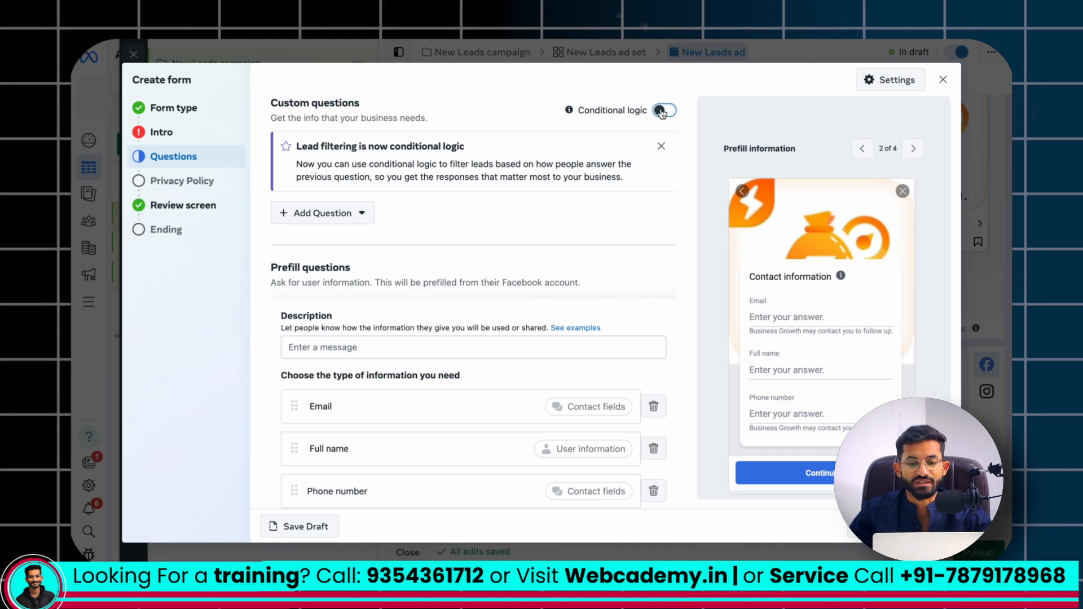
pyautogui.click(666, 112)
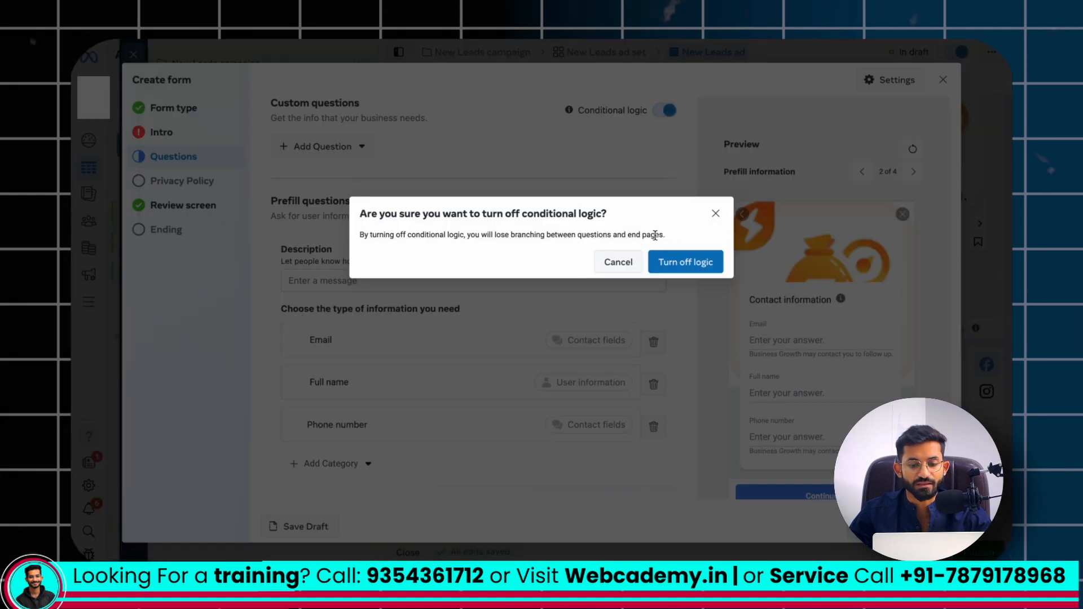
pyautogui.click(671, 262)
# Add a multiple-choice custom question reading "when we will call you?"
pyautogui.click(318, 213)
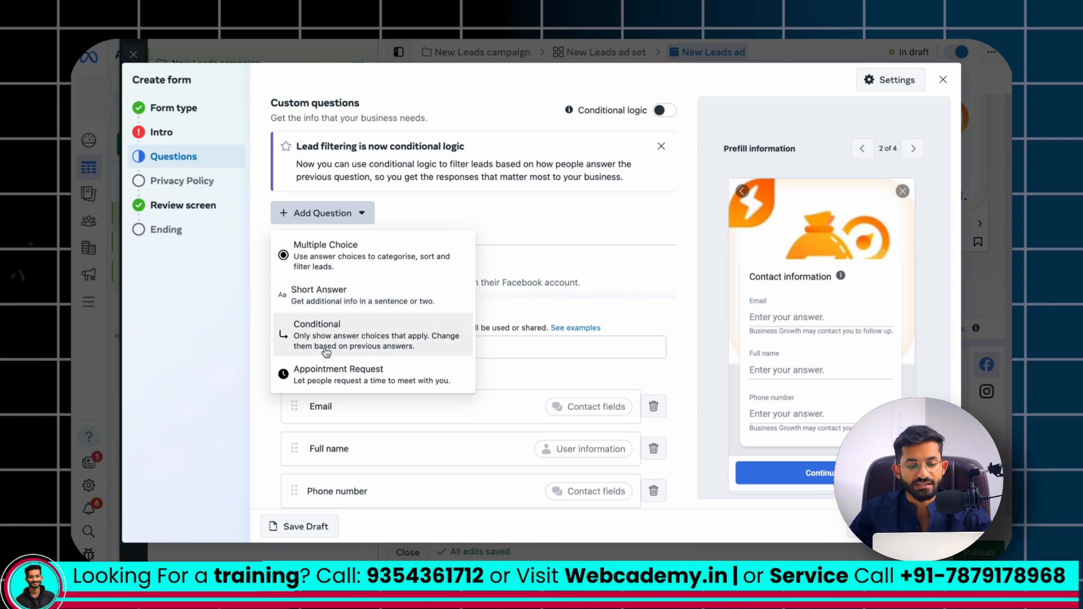
pyautogui.click(320, 263)
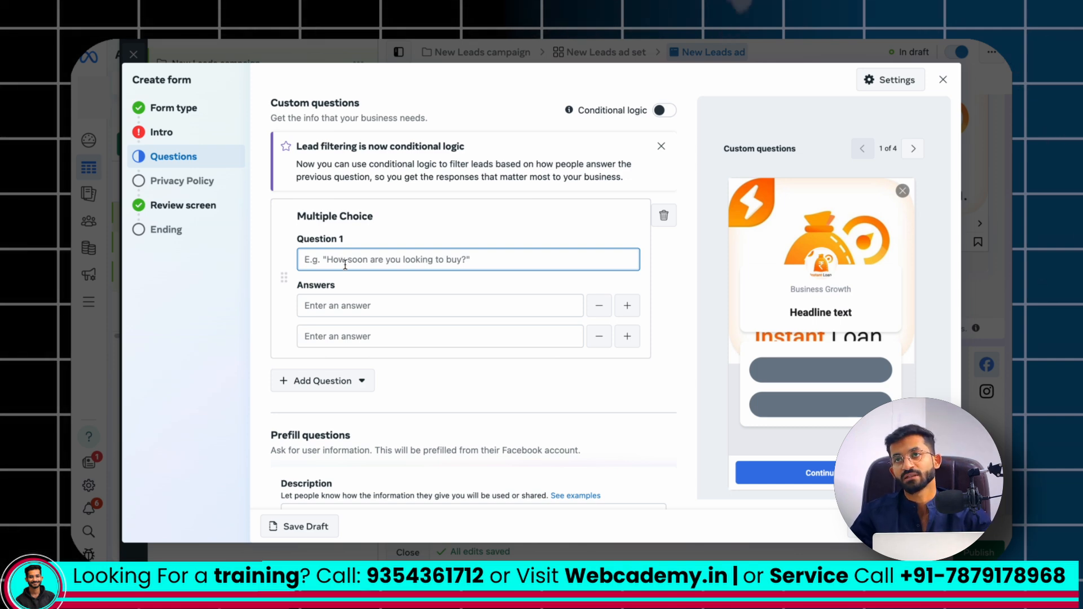
pyautogui.write('when we will call you?')
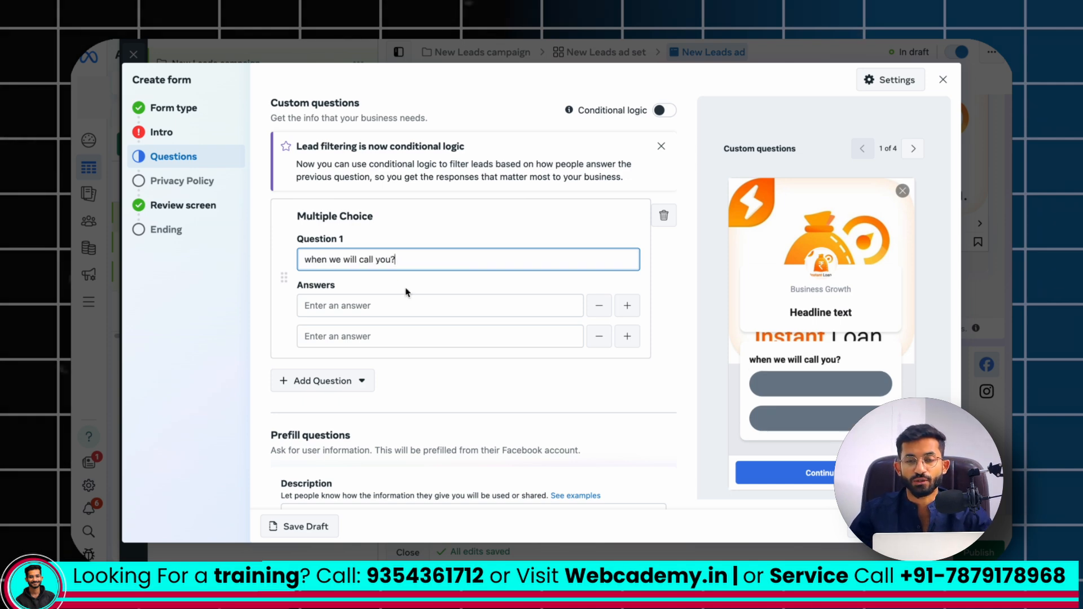
# Enter "10:00 Am to 12:00 PM" as the question's first answer and copy that text into the second answer
pyautogui.click(393, 304)
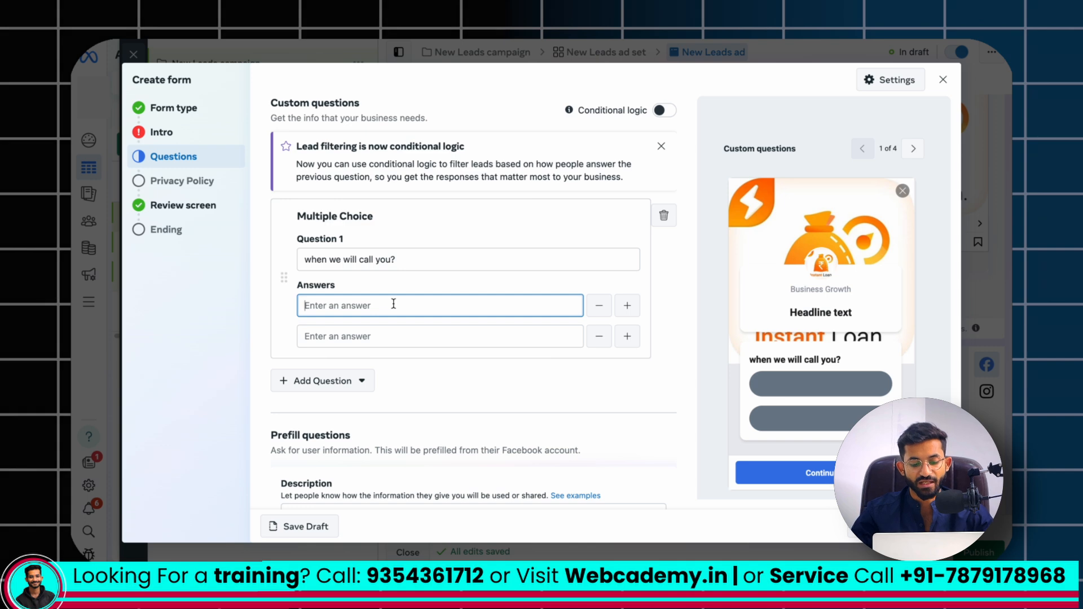
pyautogui.write('10:00 Am to 12:00 PM')
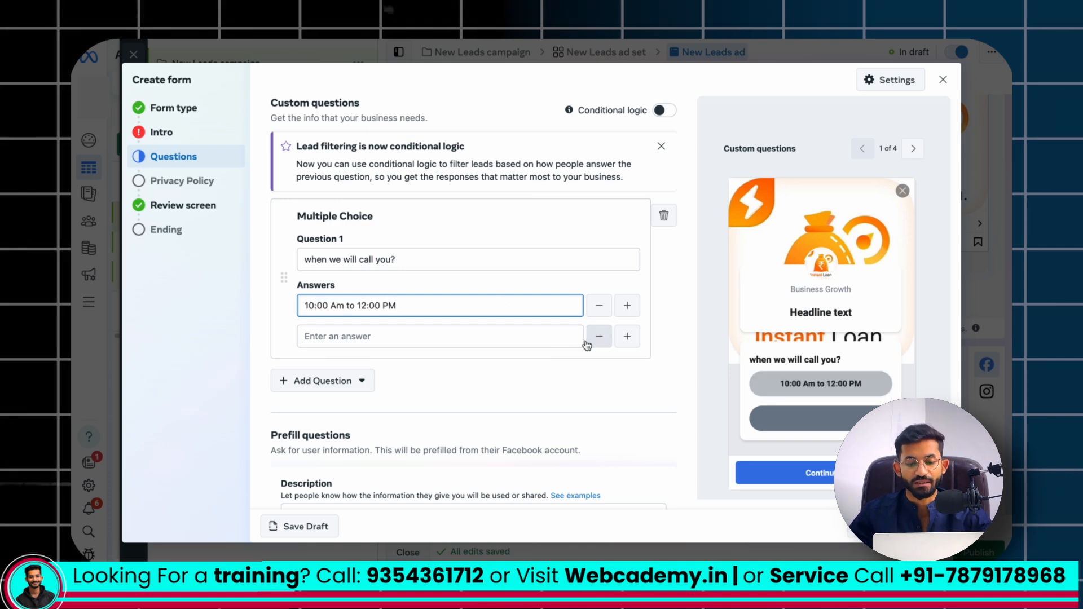
pyautogui.click(543, 340)
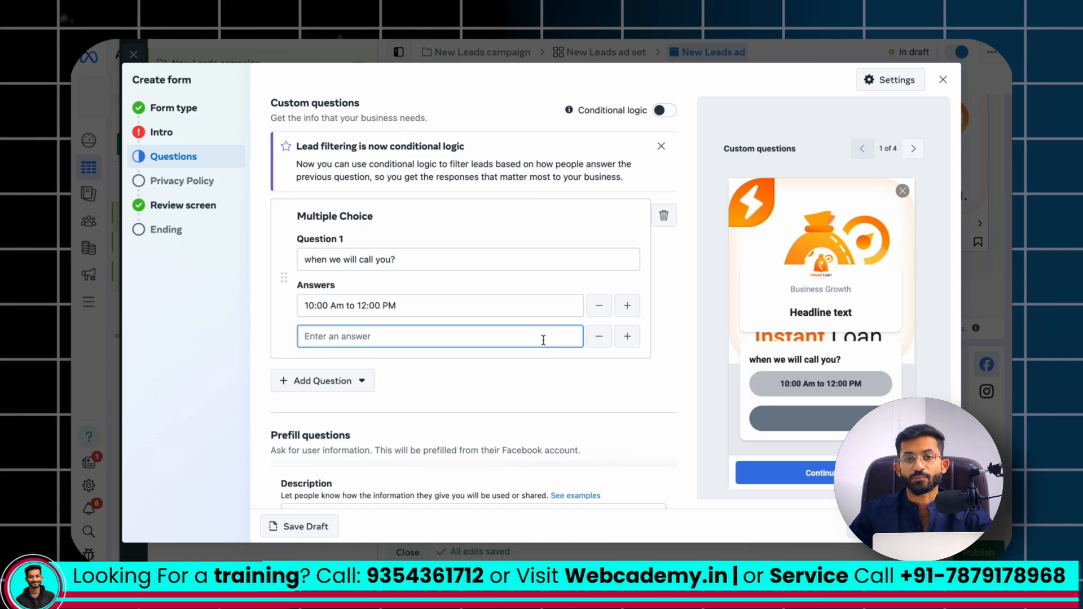
pyautogui.moveTo(415, 306); pyautogui.dragTo(271, 296)
pyautogui.hotkey('ctrl', 'c')
pyautogui.click(330, 336)
pyautogui.hotkey('ctrl', 'v')
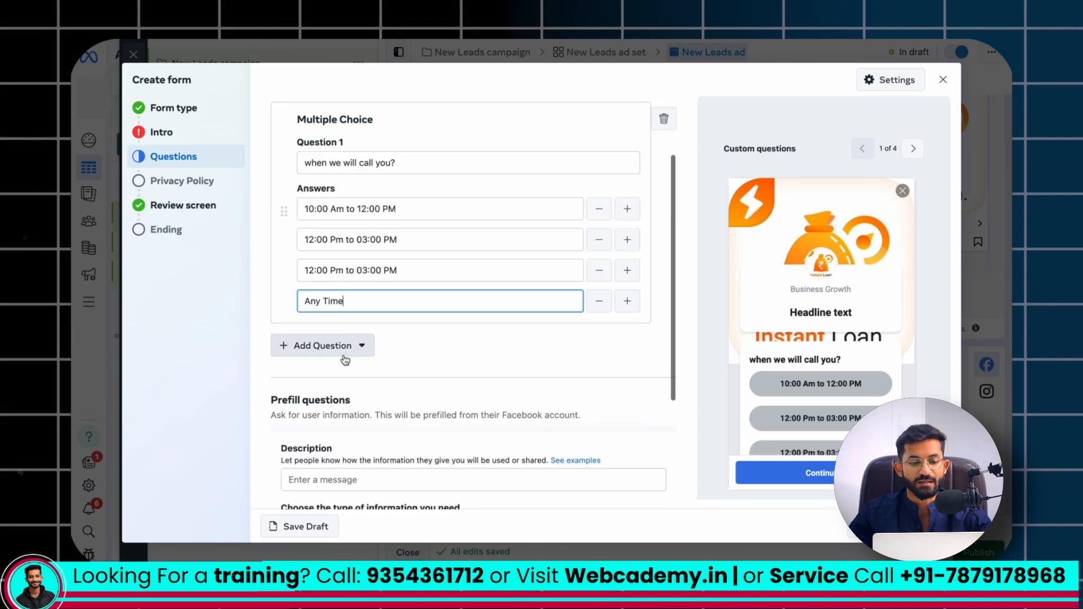
# Add a short-answer custom question after the multiple-choice one and open its question text for editing
pyautogui.click(327, 349)
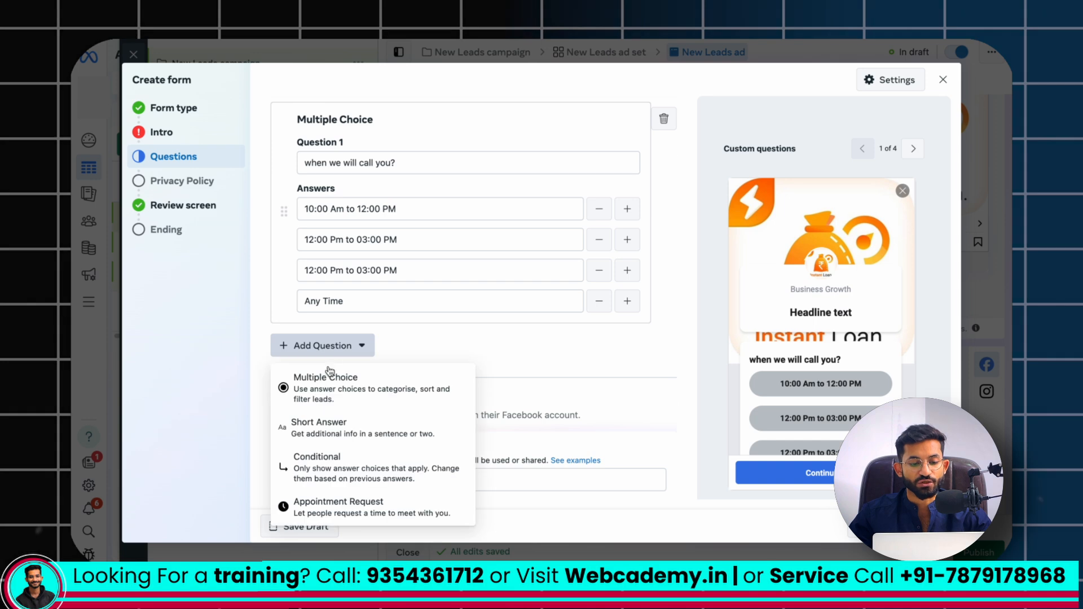
pyautogui.click(337, 427)
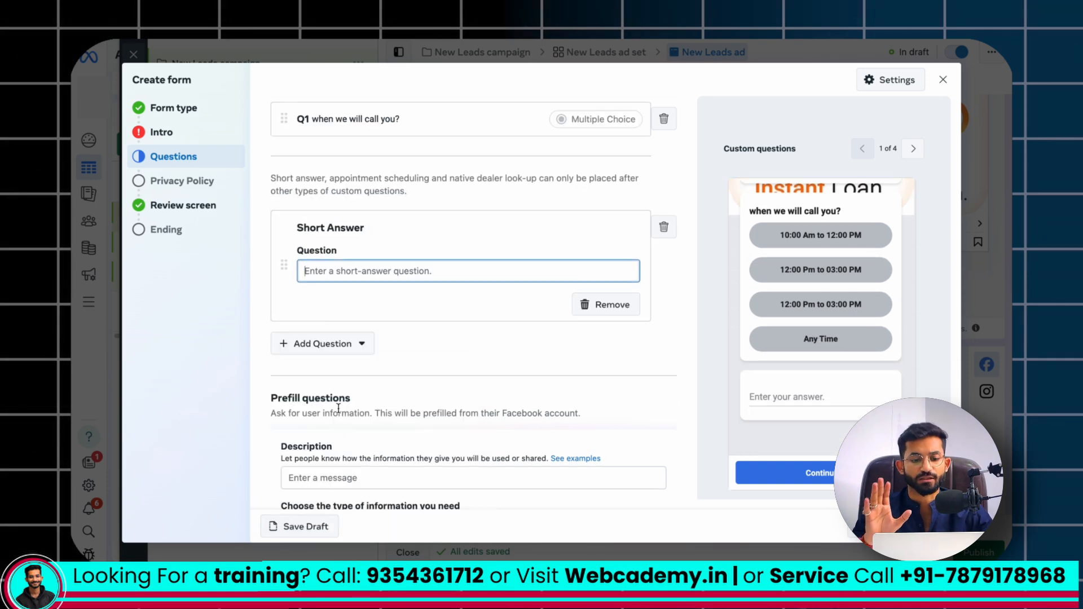
pyautogui.click(341, 274)
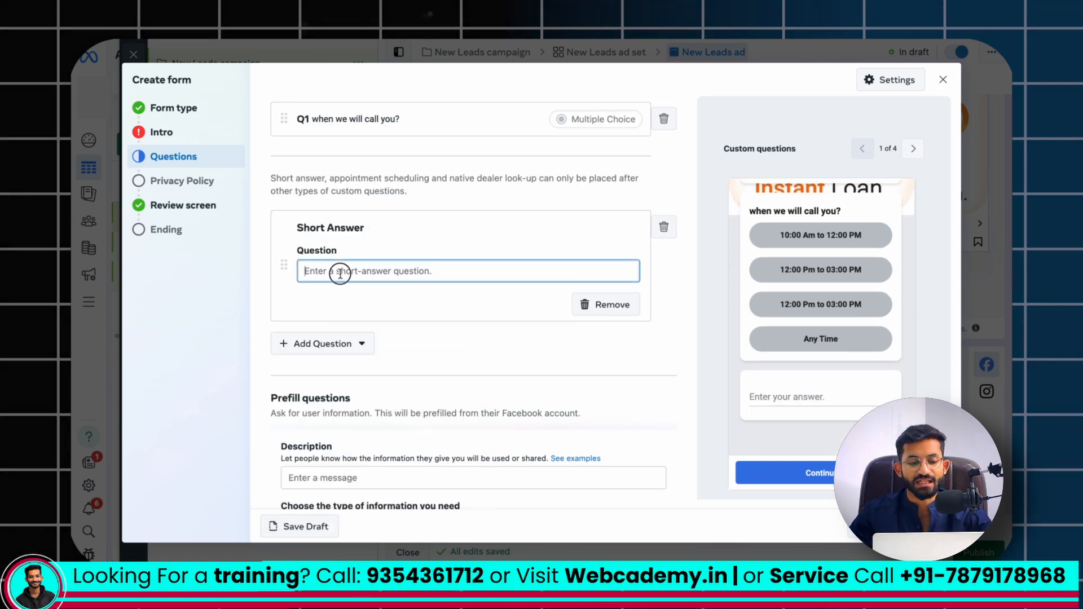
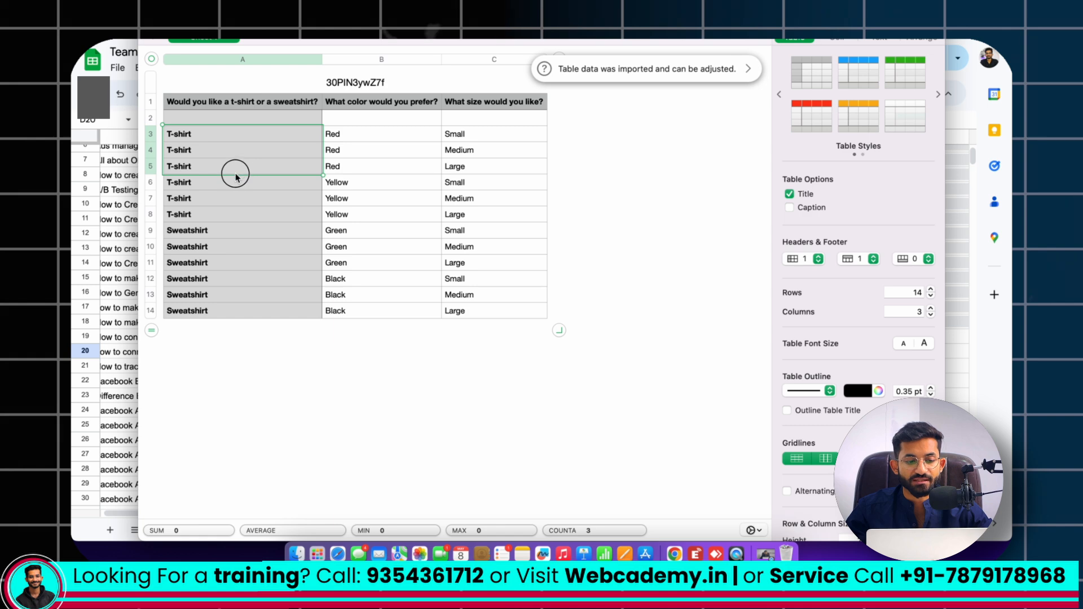
# Examine the sample CSV's rows to see how the T-shirt and Sweatshirt answers pair with colors and sizes
pyautogui.moveTo(241, 190); pyautogui.dragTo(239, 214)
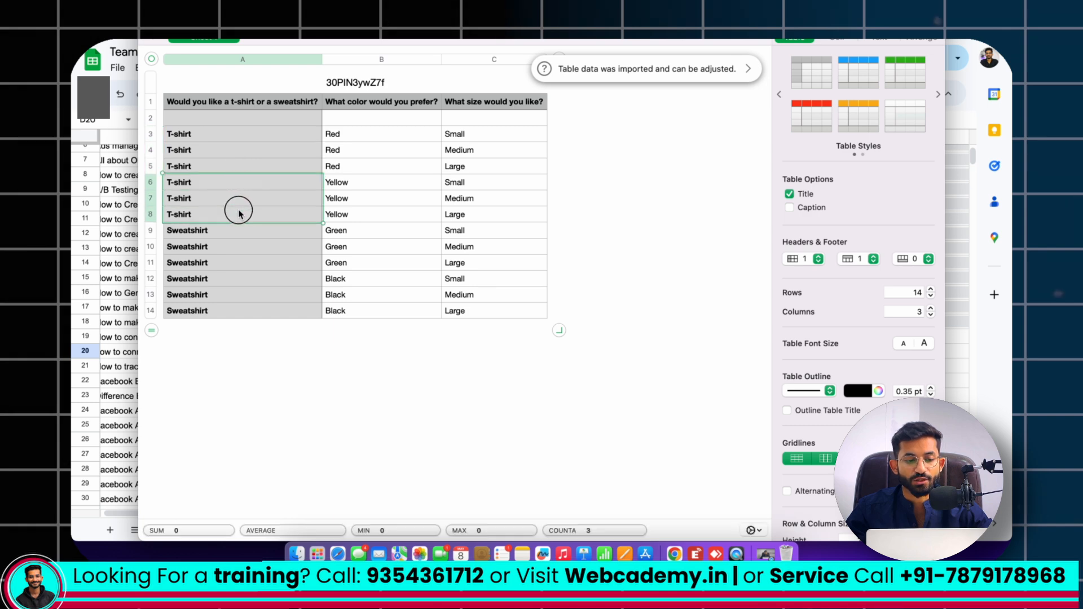
pyautogui.click(233, 138)
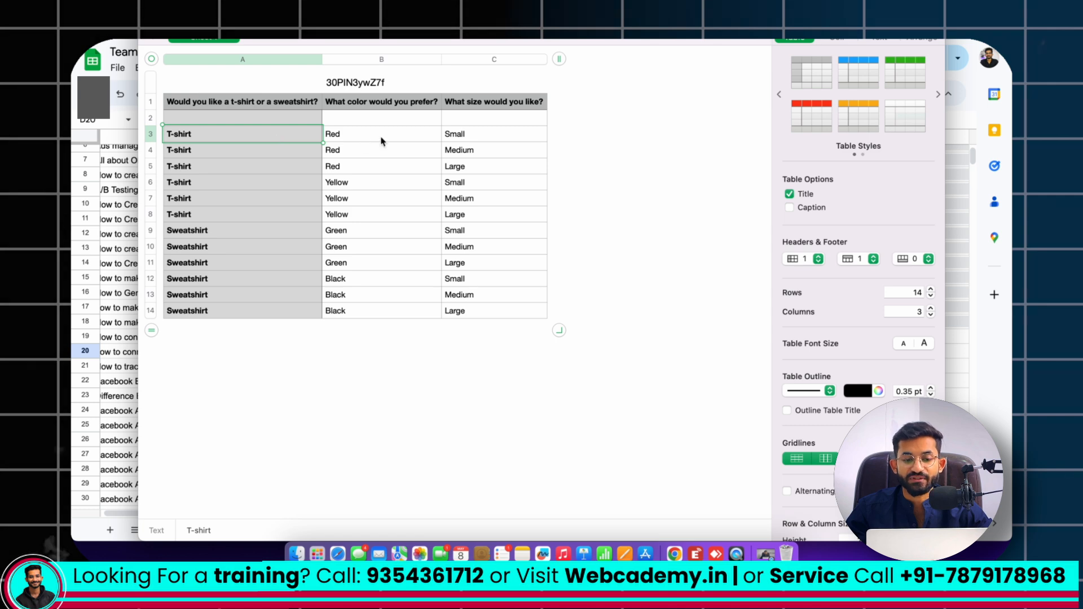
pyautogui.click(351, 140)
pyautogui.click(457, 139)
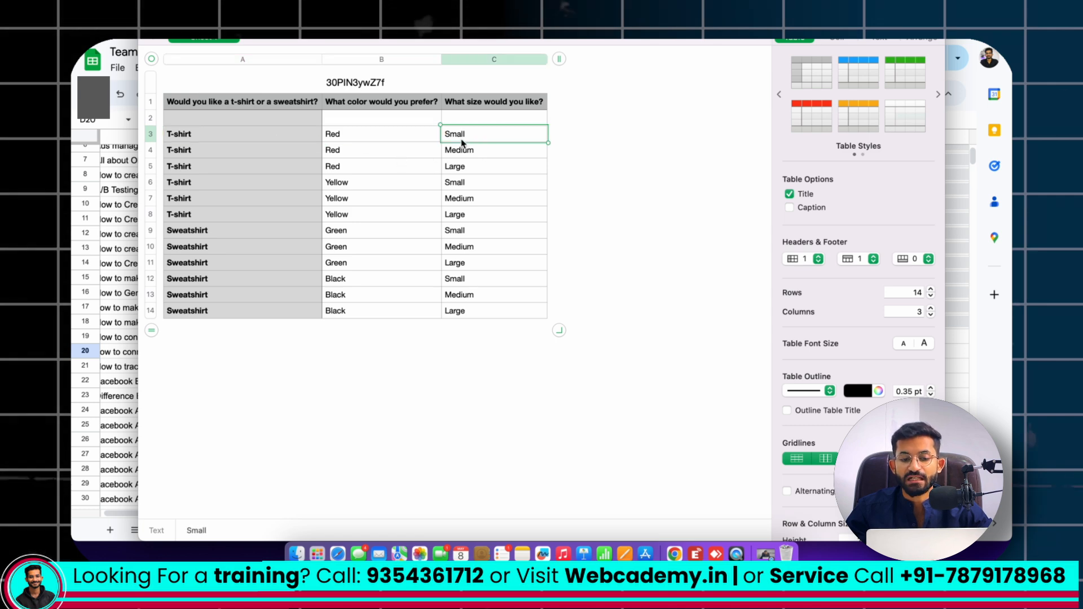
pyautogui.click(211, 233)
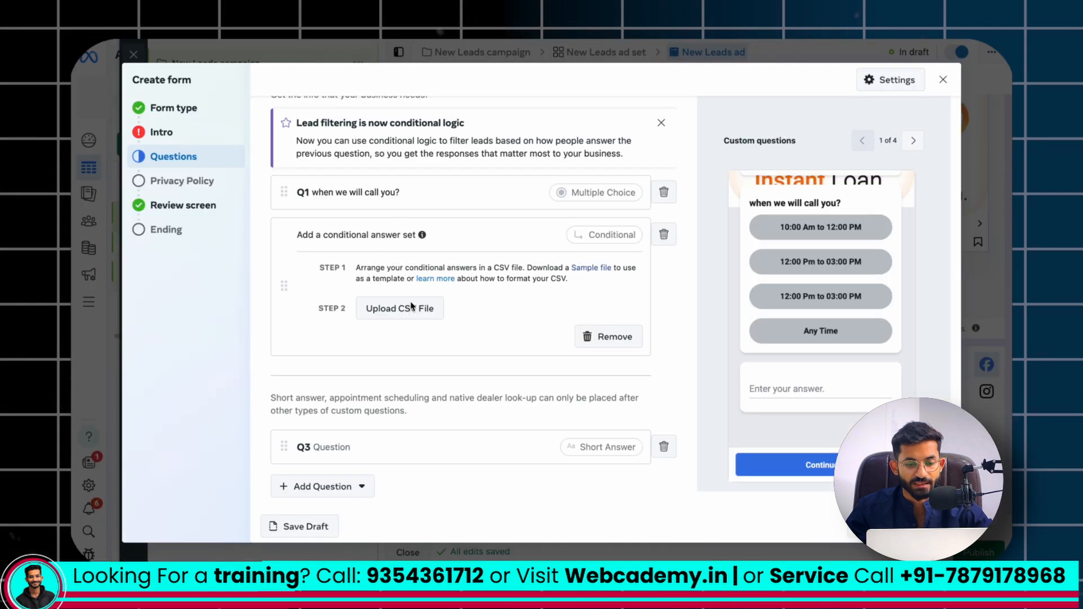
# Switch to Meta Ads Manager and upload 30PIN3ywZ7f.csv from Downloads as the conditional answer set
pyautogui.click(412, 314)
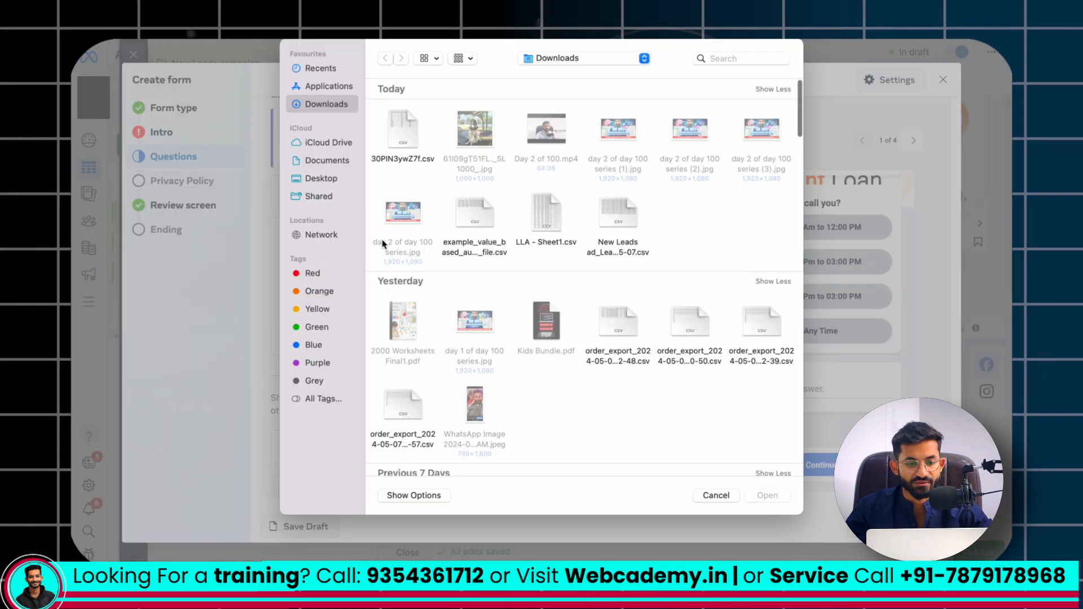
pyautogui.click(405, 153)
pyautogui.click(767, 496)
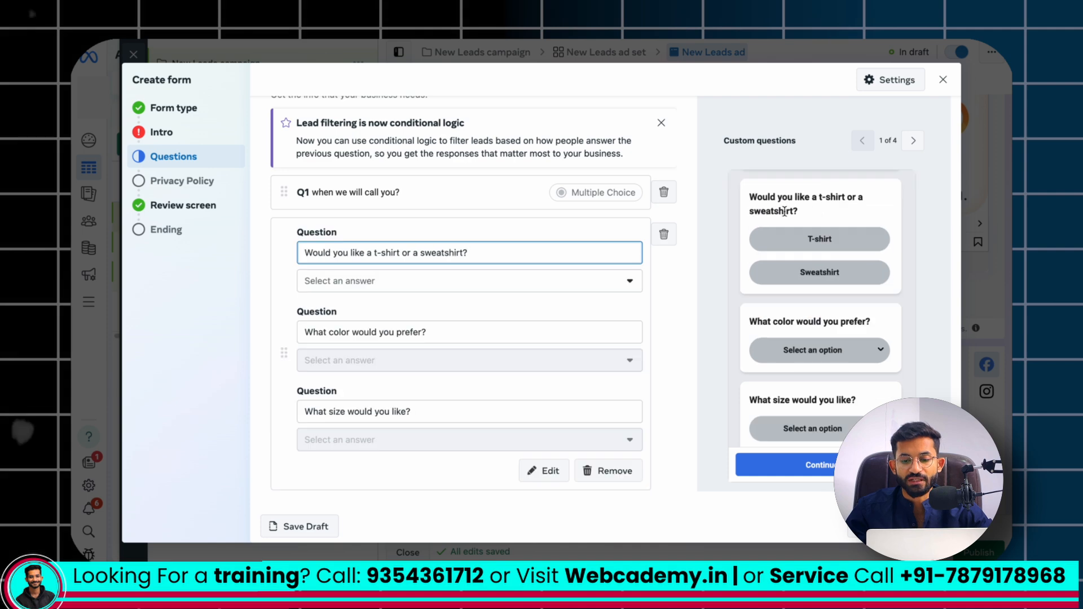
# In the form preview, select T-shirt and view its color options, and do the same for Sweatshirt
pyautogui.click(809, 240)
pyautogui.scroll(-3, 816, 296)
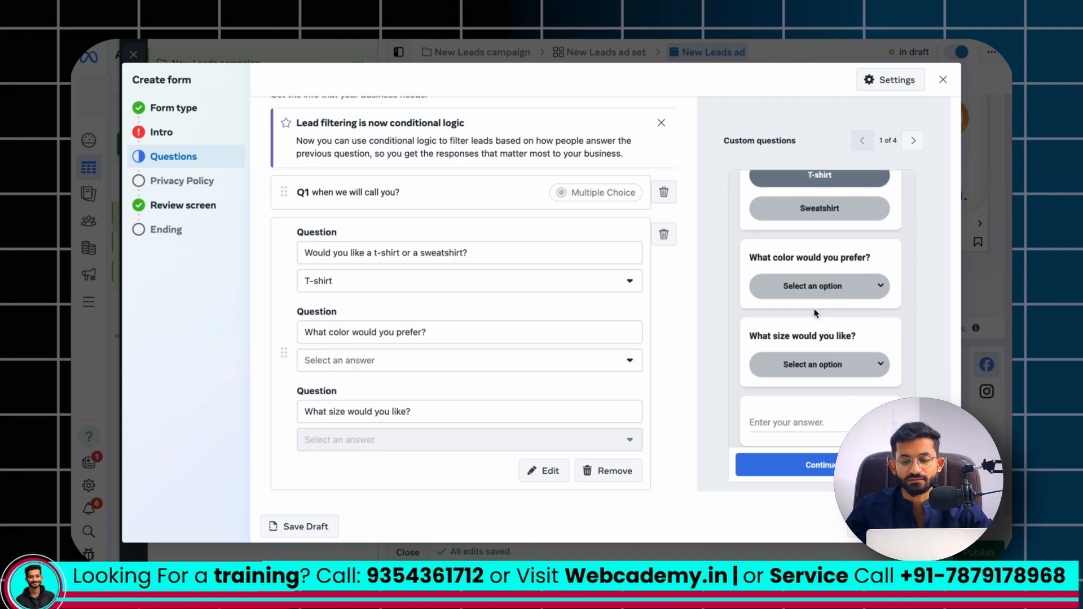
pyautogui.click(807, 266)
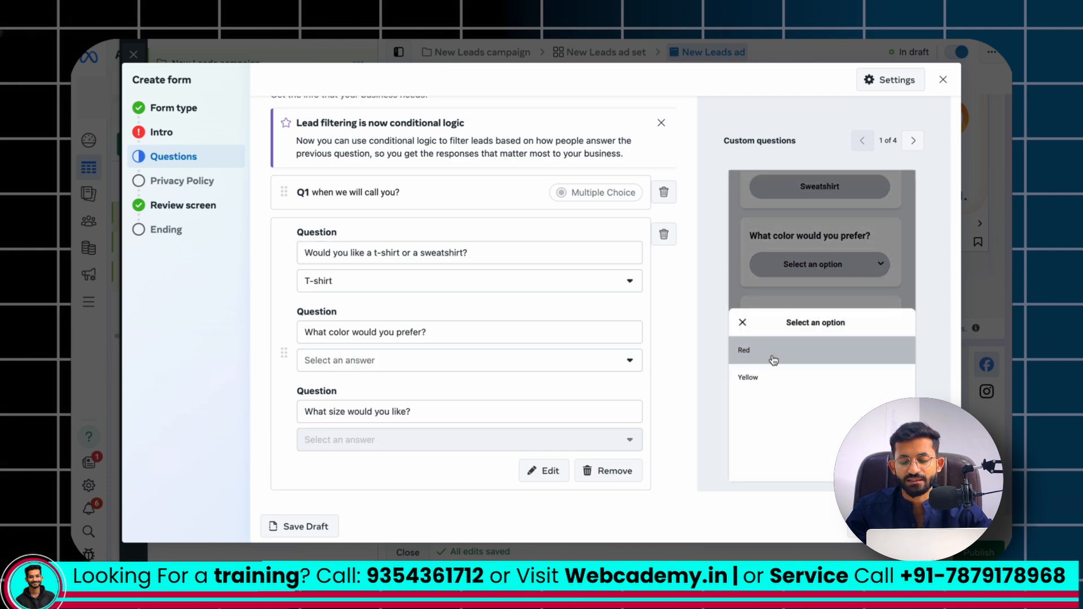
pyautogui.click(743, 323)
pyautogui.click(812, 209)
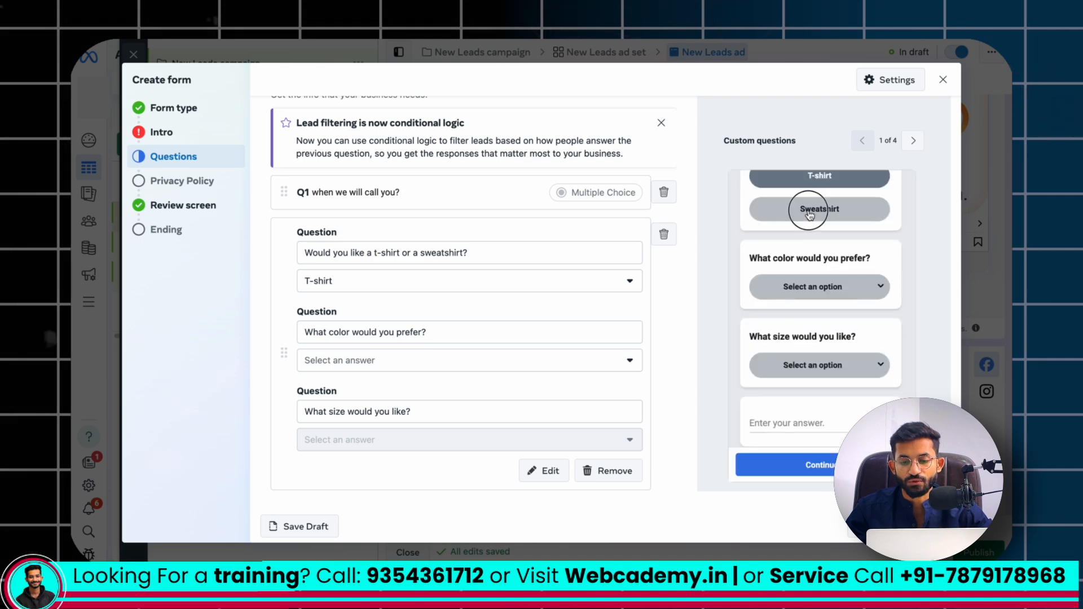
pyautogui.click(816, 288)
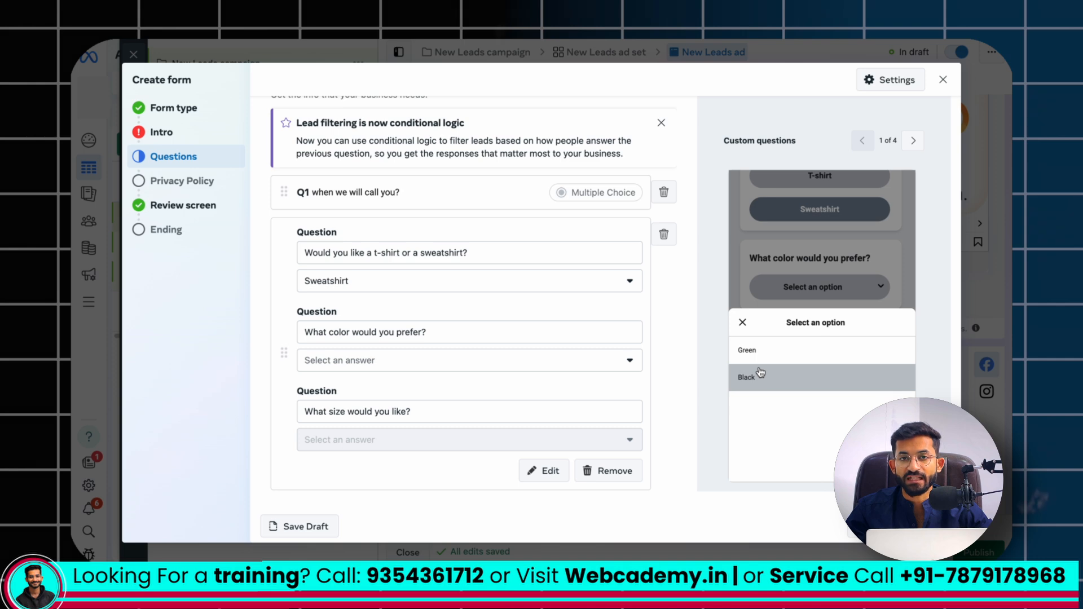
pyautogui.click(744, 323)
# Test the Sweatshirt path in the form preview by choosing Green and viewing the size options
pyautogui.scroll(-1, 803, 274)
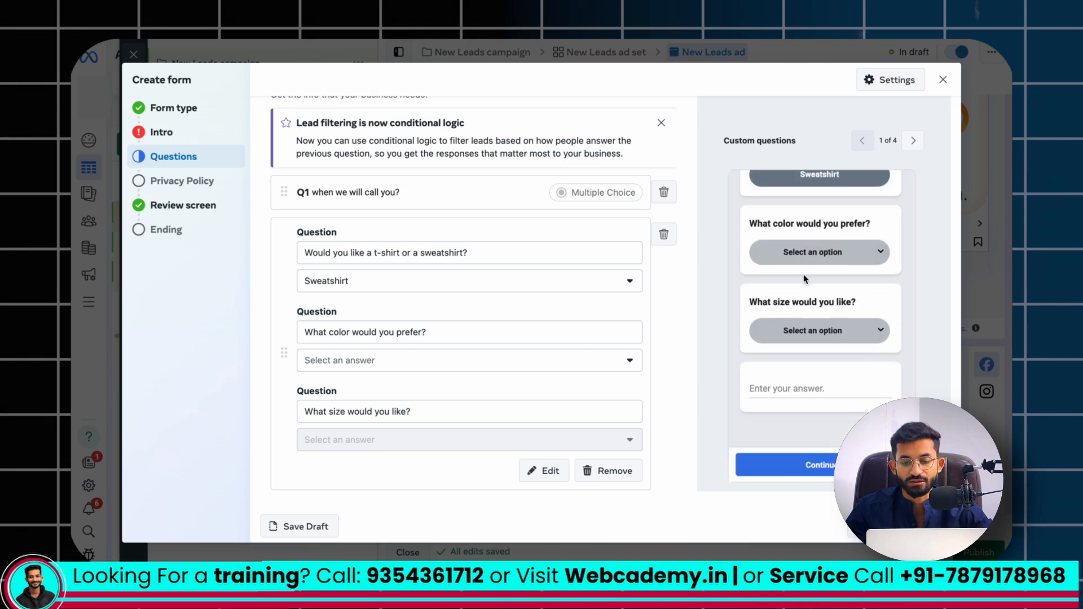
pyautogui.scroll(1, 803, 274)
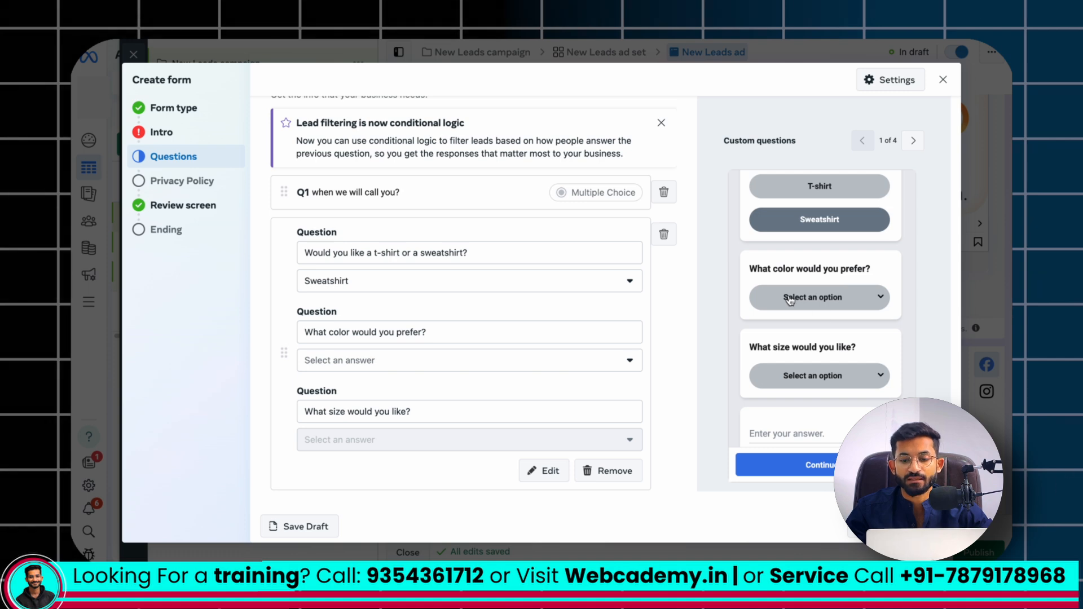
pyautogui.click(795, 376)
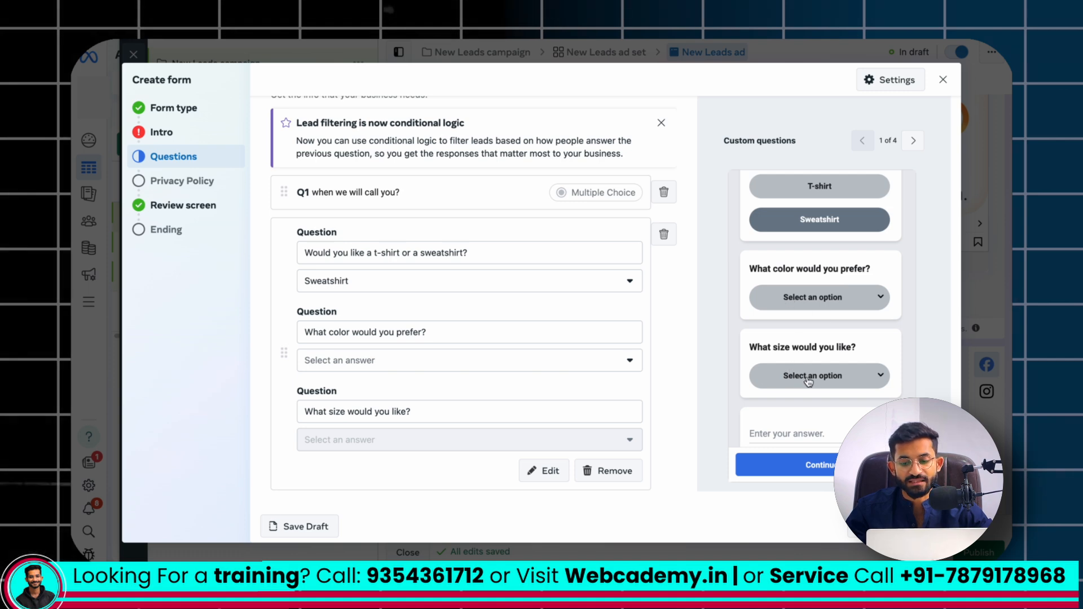
pyautogui.click(814, 287)
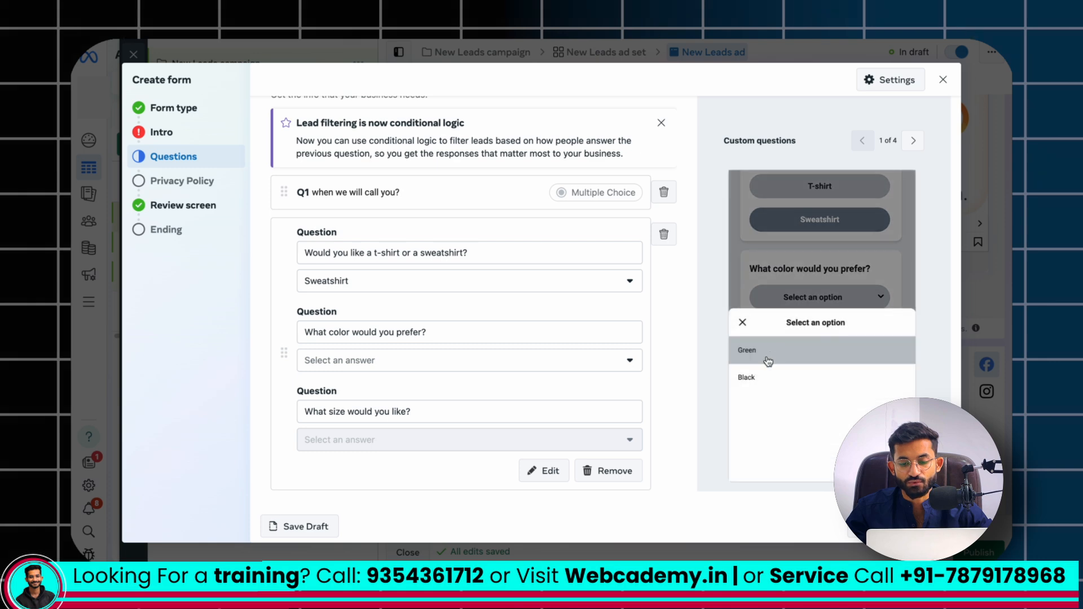
pyautogui.click(812, 348)
pyautogui.click(811, 337)
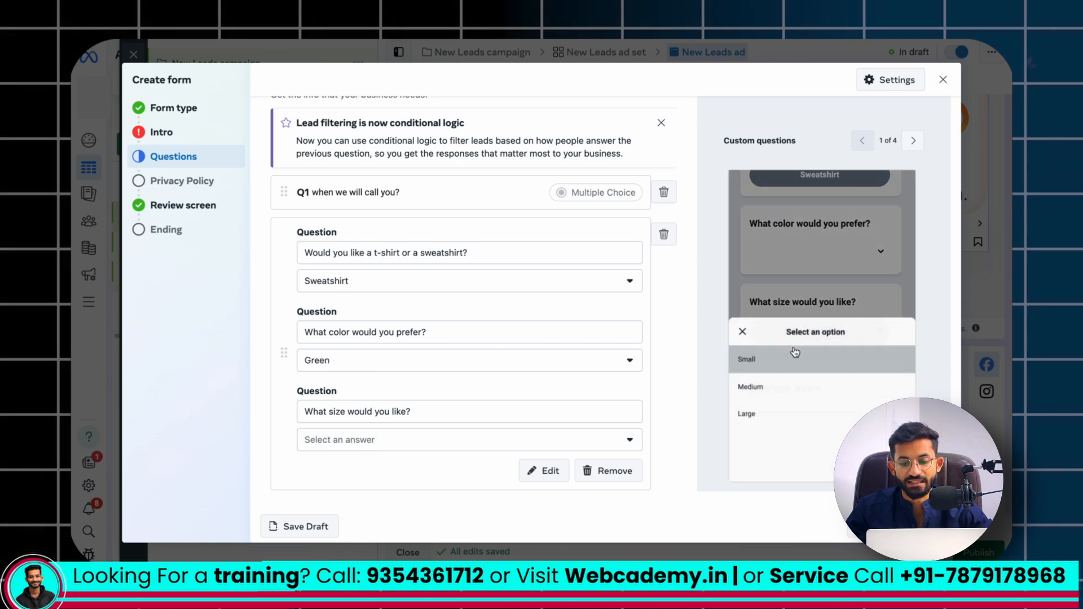
pyautogui.click(743, 322)
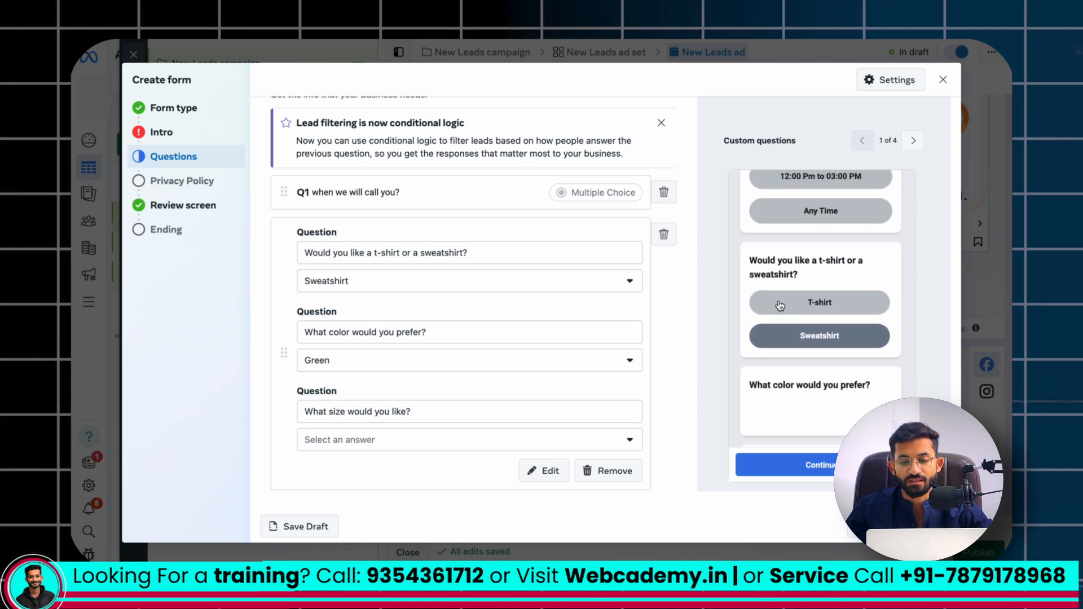
# Recheck in the preview how the color options change between the T-shirt and Sweatshirt answers
pyautogui.click(782, 304)
pyautogui.click(791, 302)
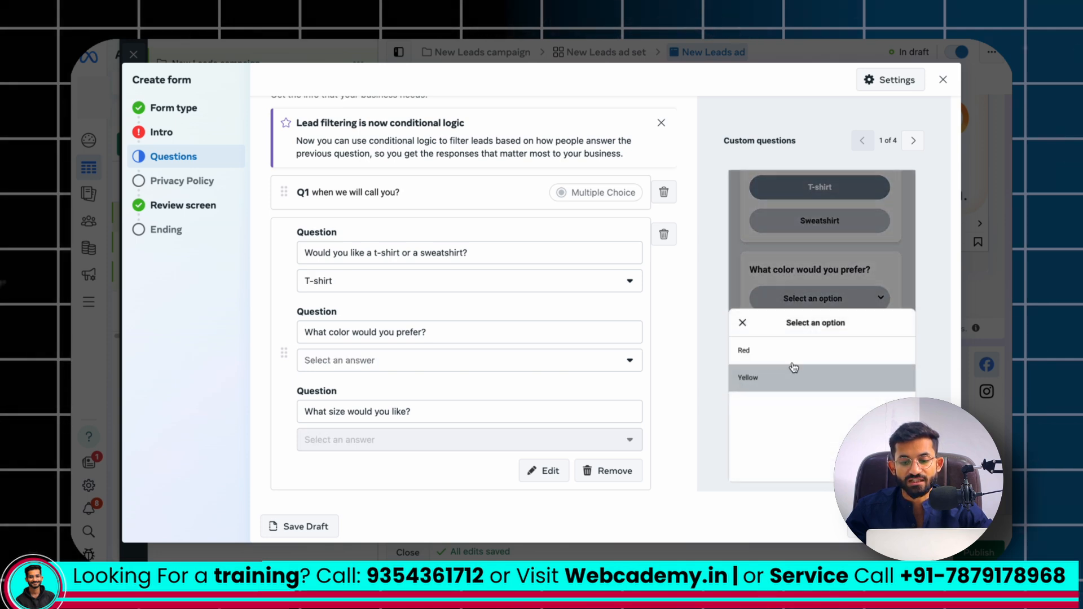
pyautogui.click(744, 322)
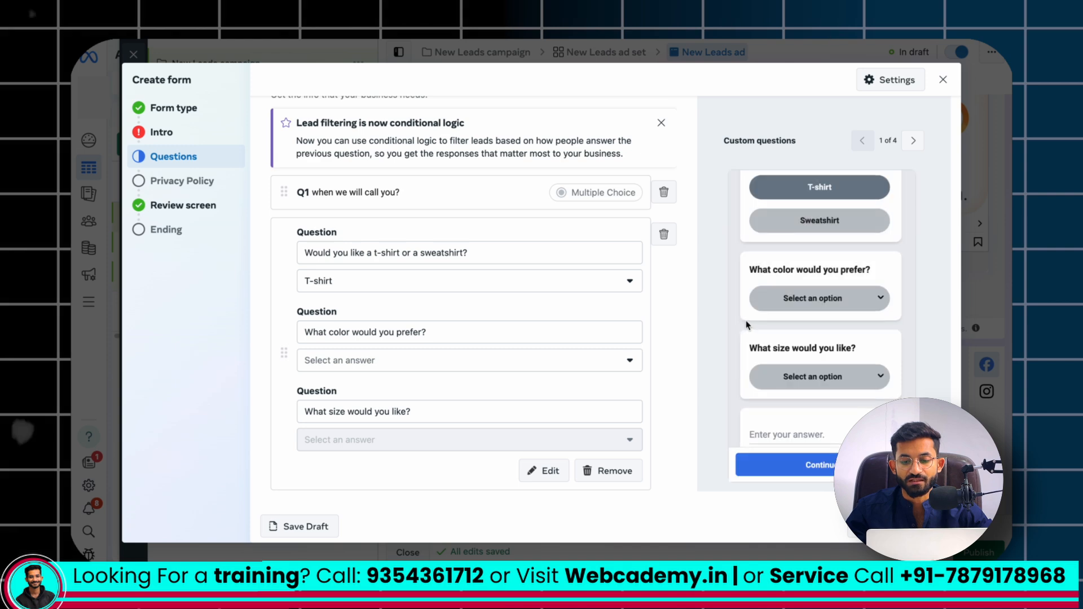
pyautogui.click(817, 220)
pyautogui.click(818, 294)
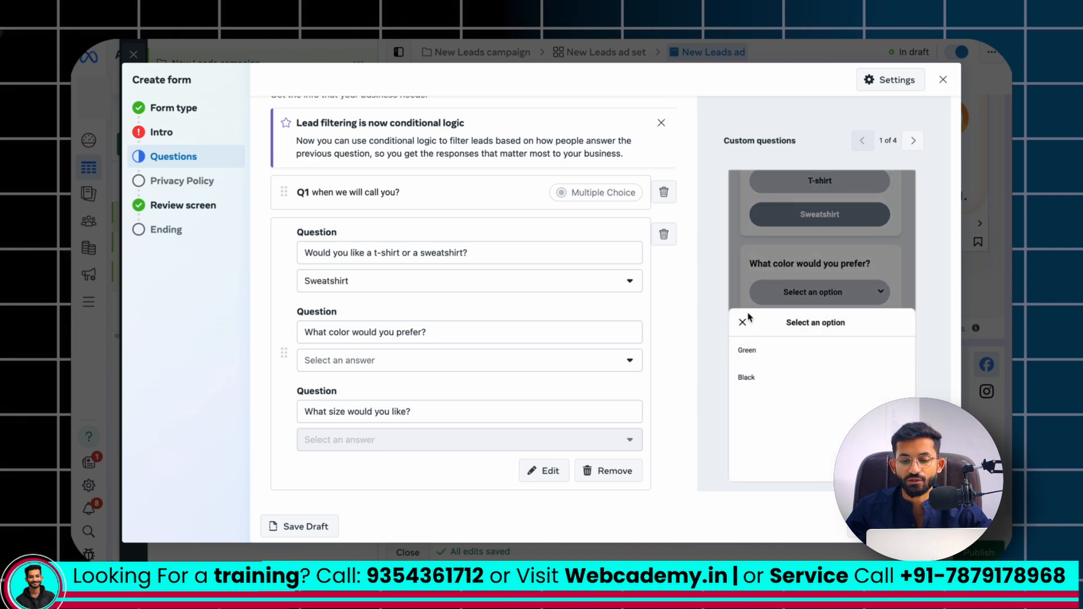
pyautogui.click(743, 323)
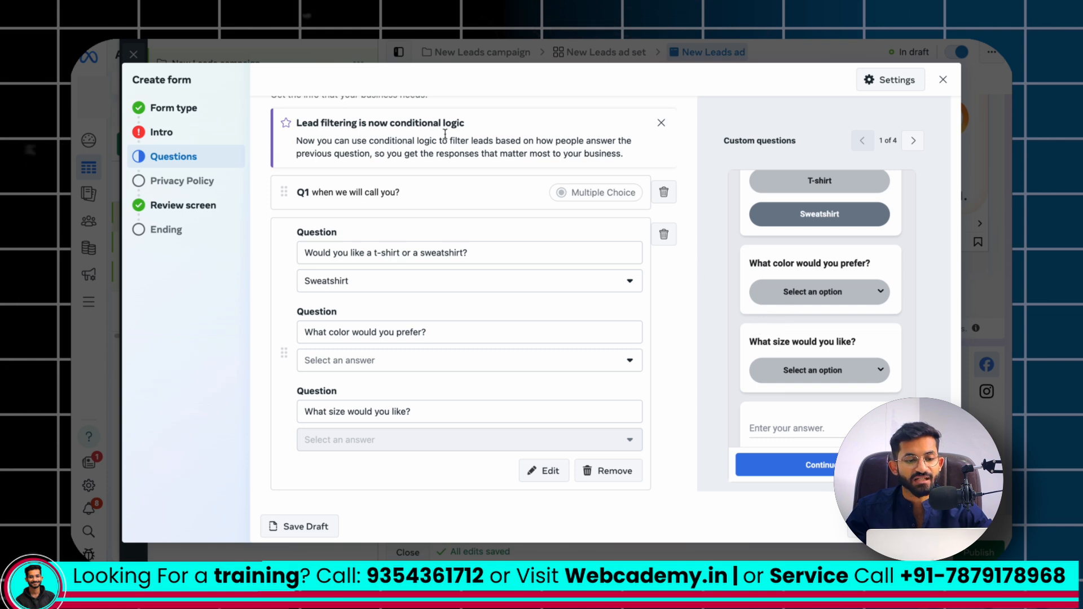
# Switch to the sample CSV in Numbers and compare its T-shirt and Sweatshirt rows with the form
pyautogui.hotkey('ctrl', 'Left')
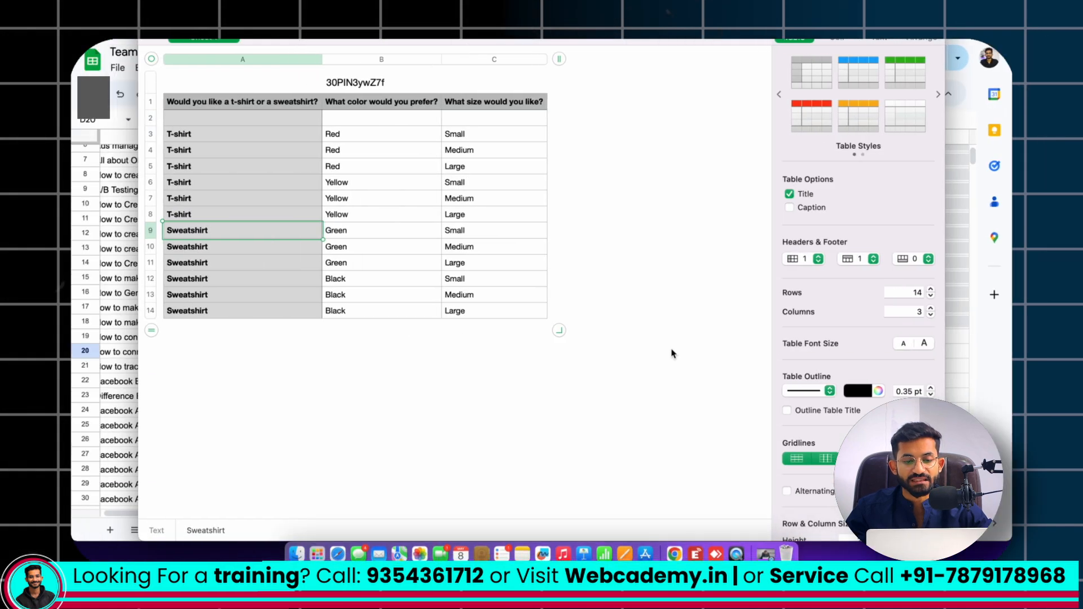
pyautogui.moveTo(268, 149); pyautogui.dragTo(266, 243)
pyautogui.hotkey('ctrl', 'Right')
# Add an appointment request question to the form's custom questions and open its confirmation message for editing
pyautogui.click(342, 429)
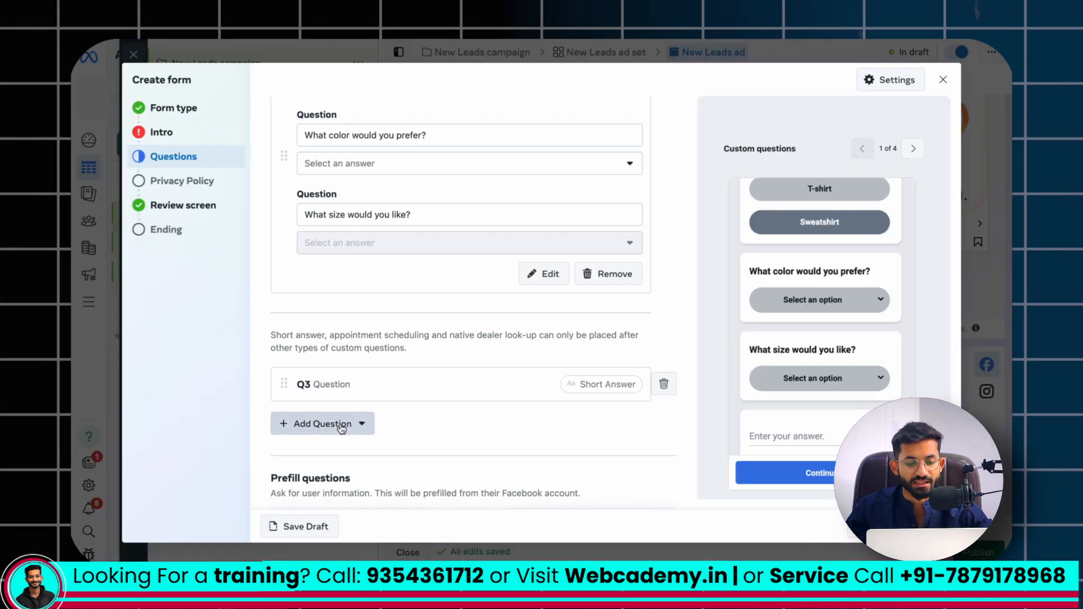
pyautogui.click(379, 391)
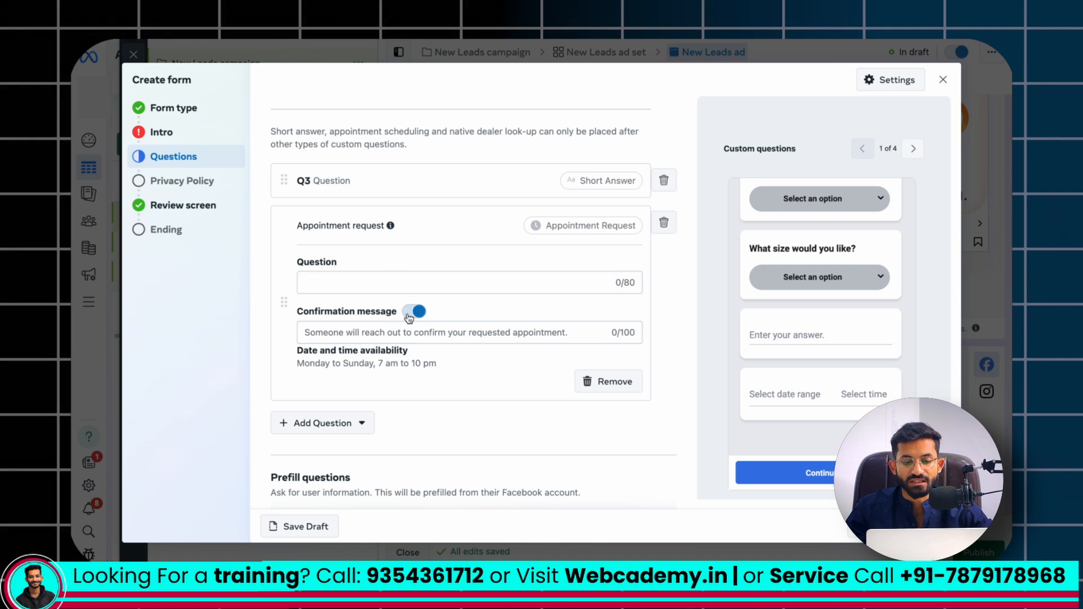
pyautogui.click(379, 332)
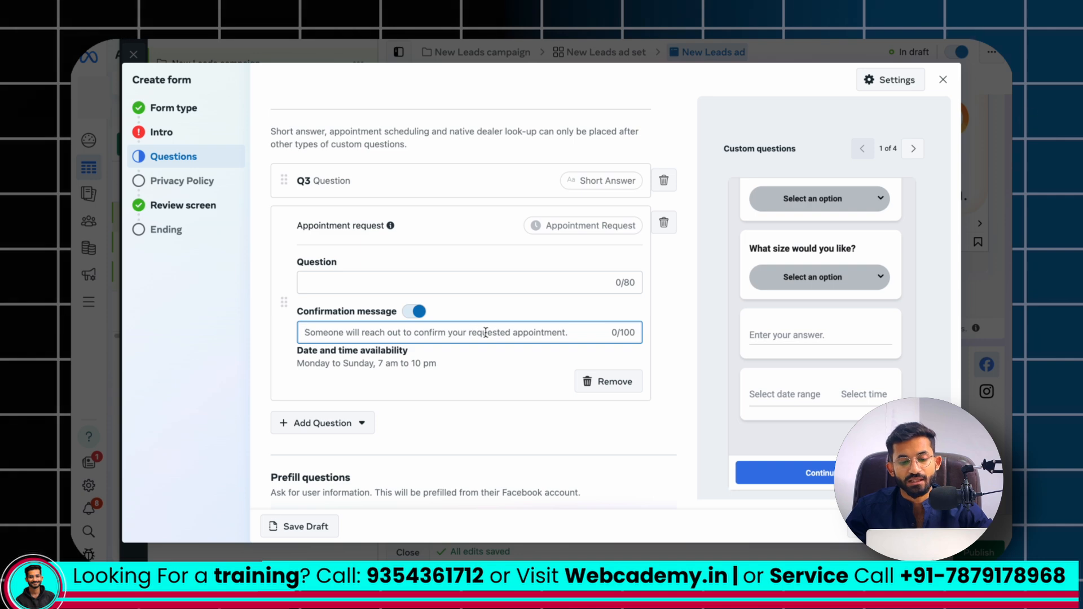
pyautogui.scroll(-2, 515, 334)
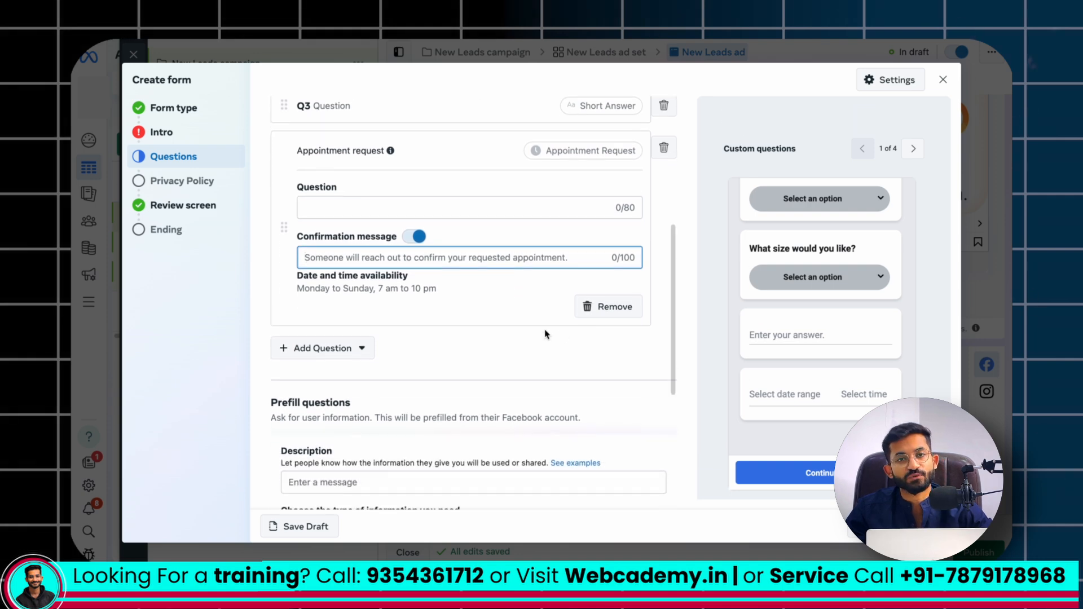
# Review the form's custom questions and the information fields requested under the prefill questions
pyautogui.scroll(6, 489, 323)
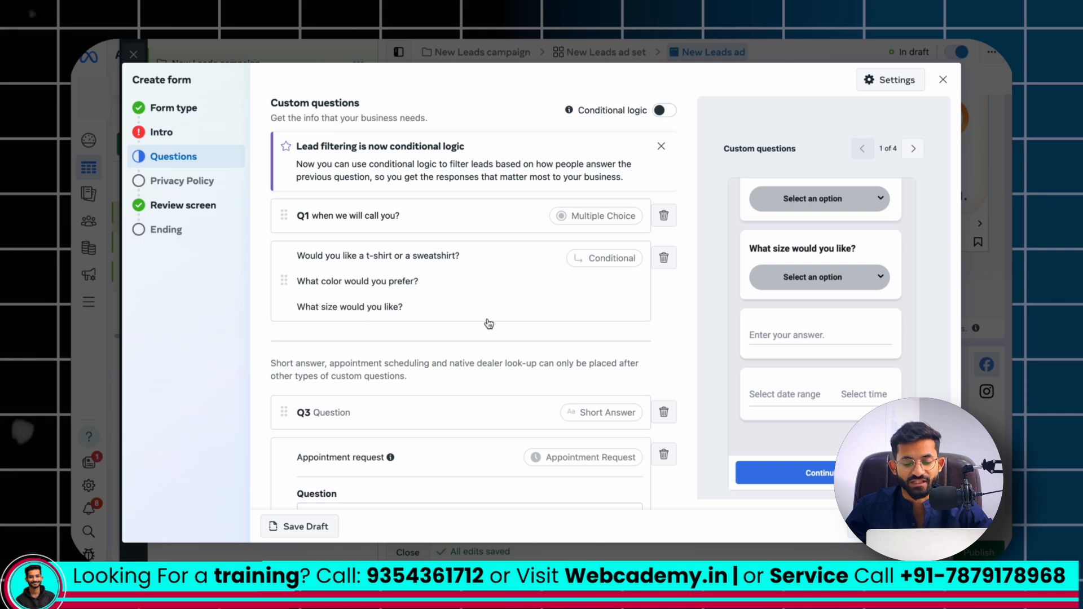
pyautogui.scroll(-10, 489, 323)
pyautogui.scroll(-1, 486, 322)
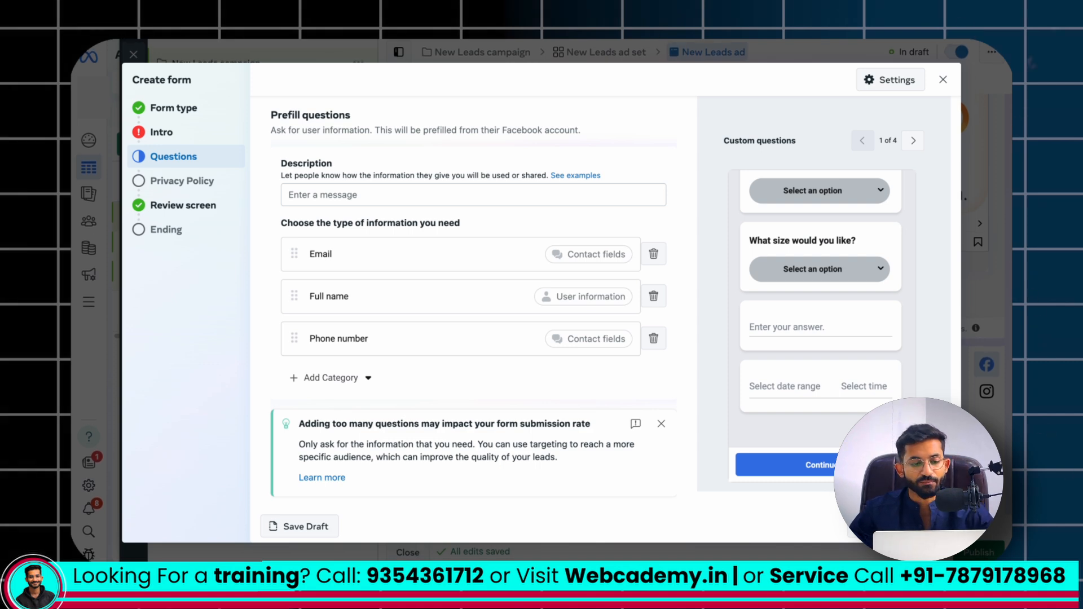
# Go to the form's Privacy Policy section and examine the link, link text and custom disclaimer options
pyautogui.click(176, 181)
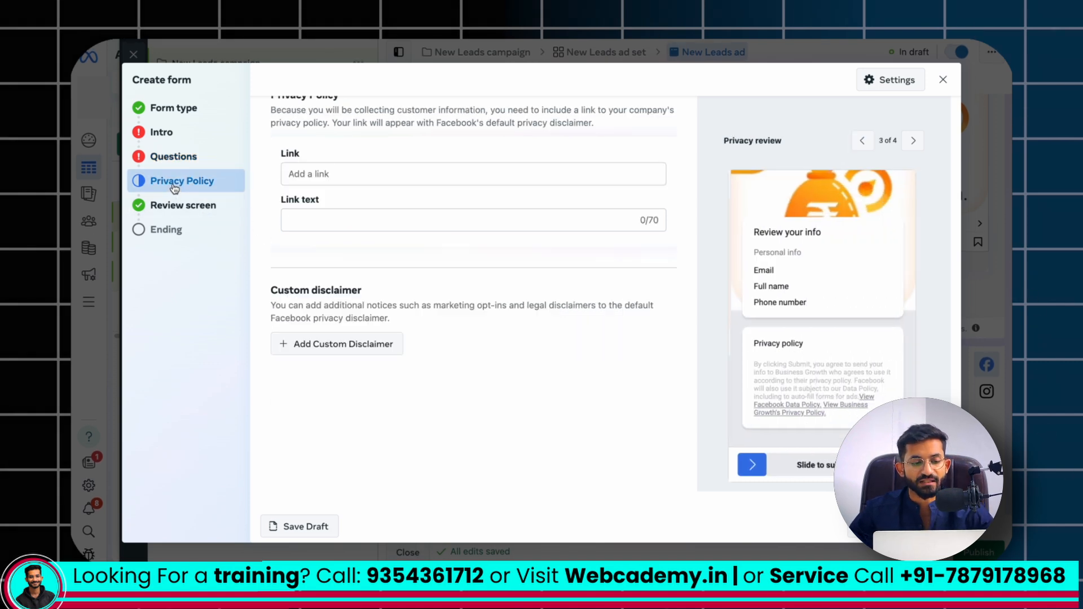
pyautogui.click(319, 178)
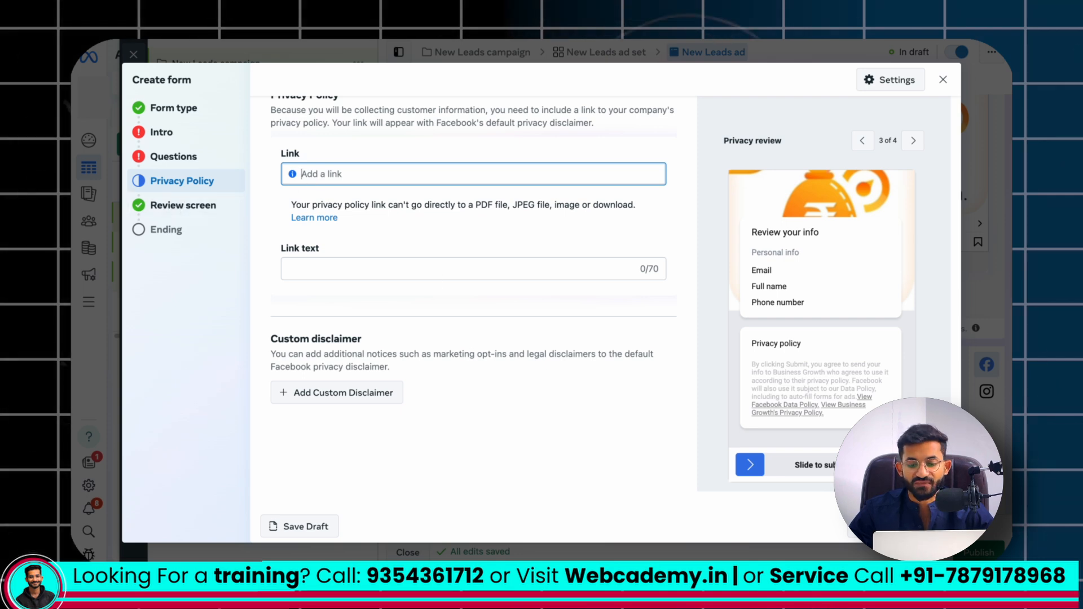
pyautogui.click(175, 207)
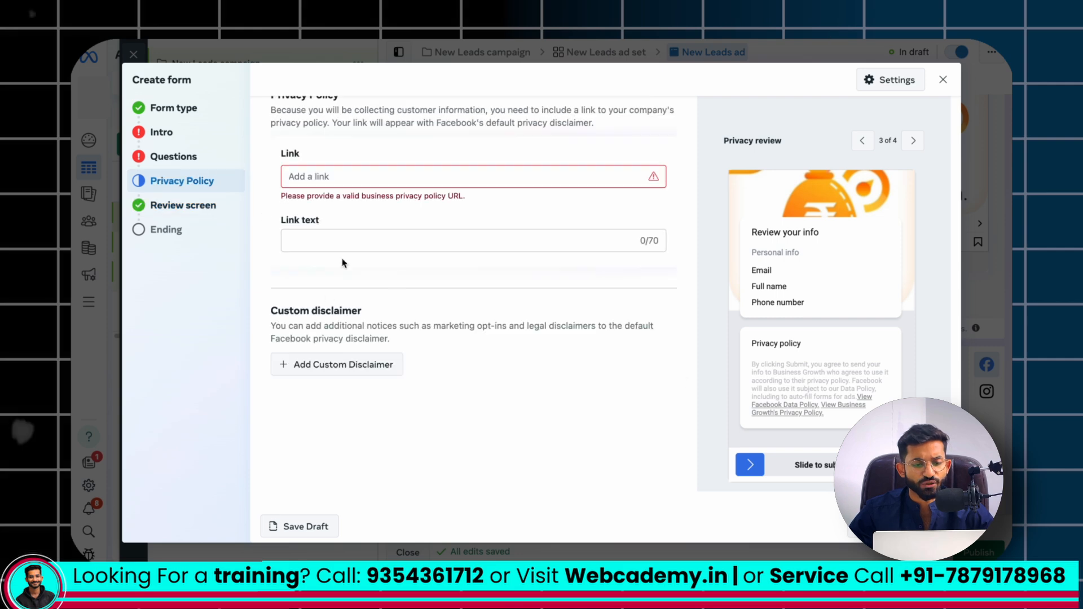
pyautogui.click(320, 235)
pyautogui.click(266, 232)
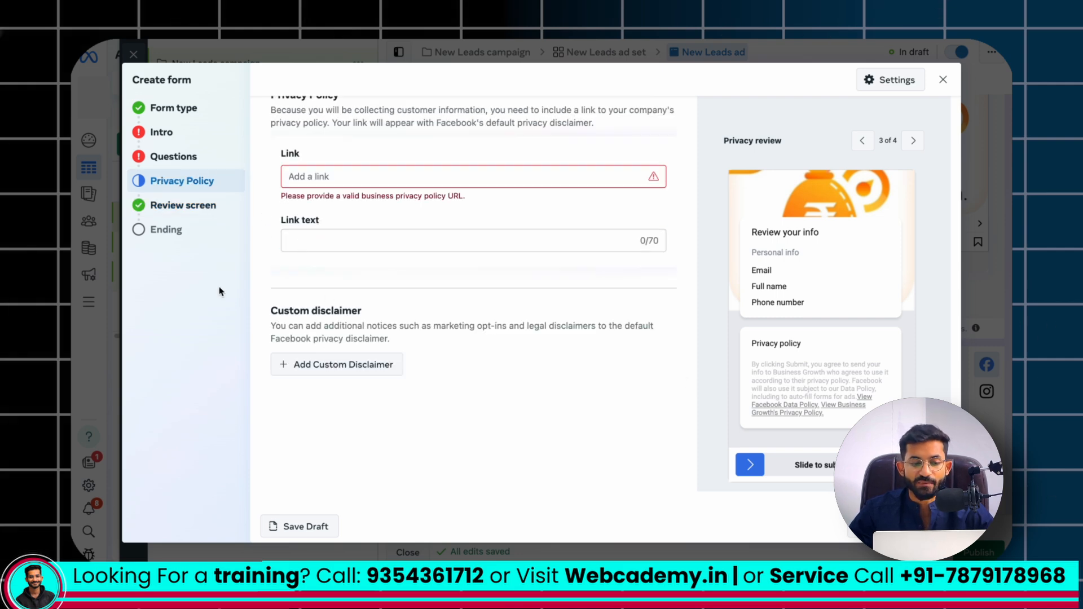
# Look over the review screen section and the ending's headline, description, call-to-action and link settings
pyautogui.click(202, 208)
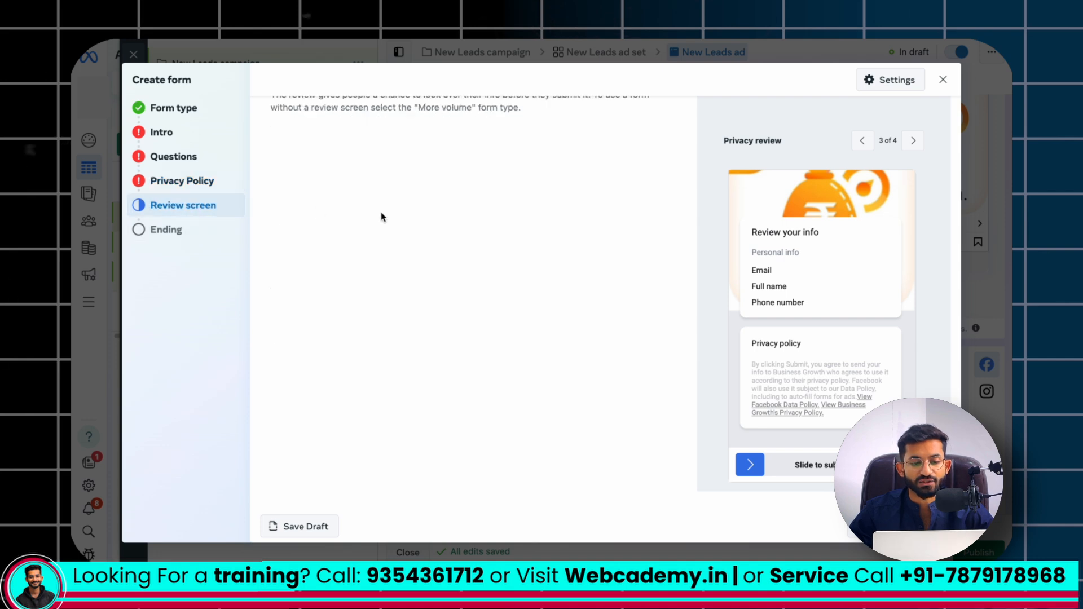
pyautogui.click(160, 231)
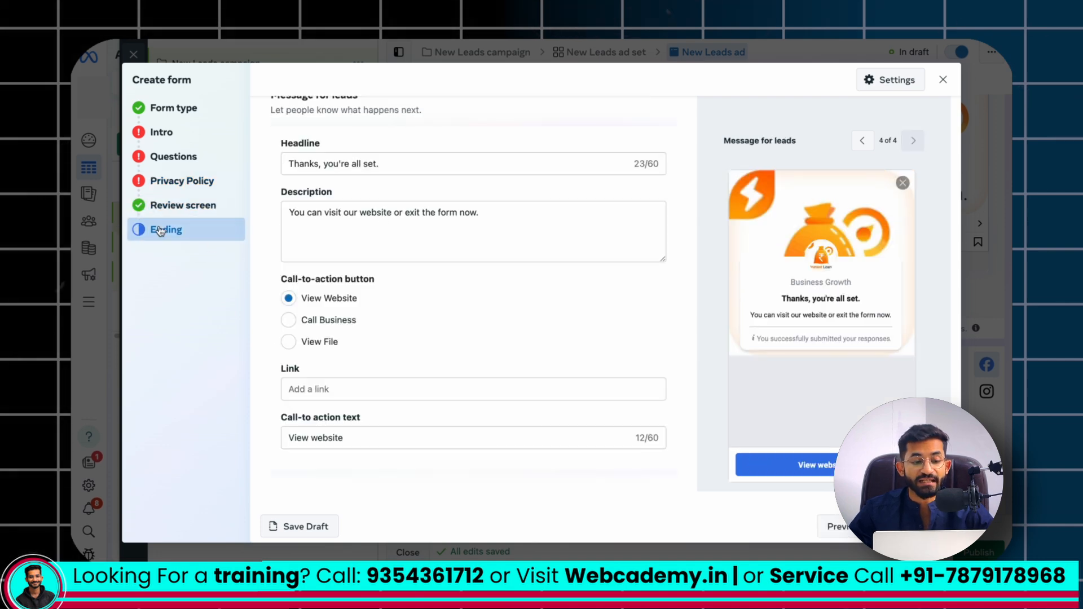
pyautogui.scroll(1, 323, 288)
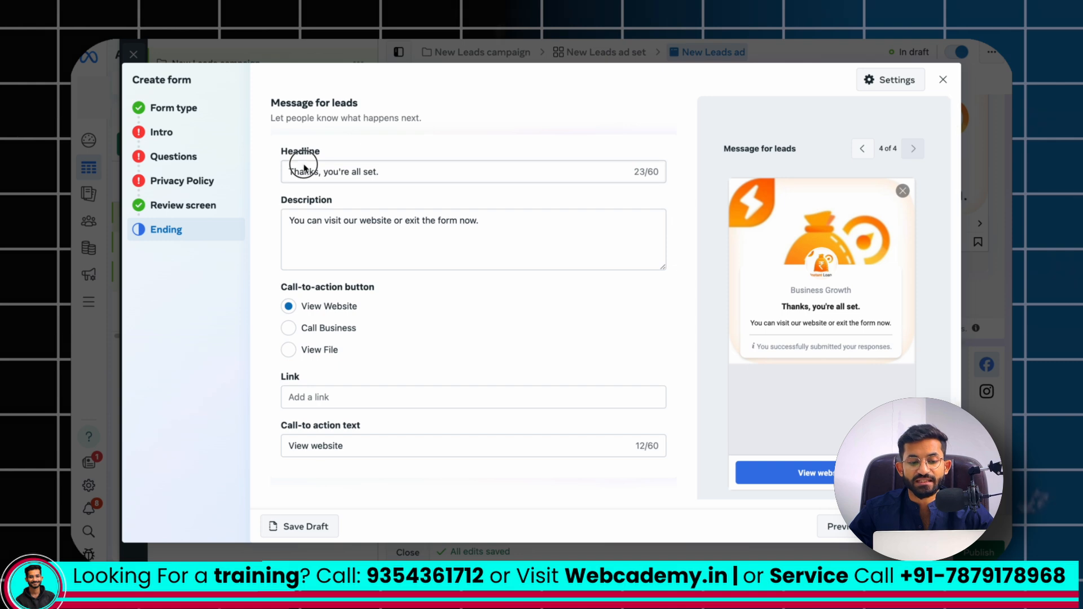
pyautogui.click(344, 235)
pyautogui.scroll(-1, 428, 311)
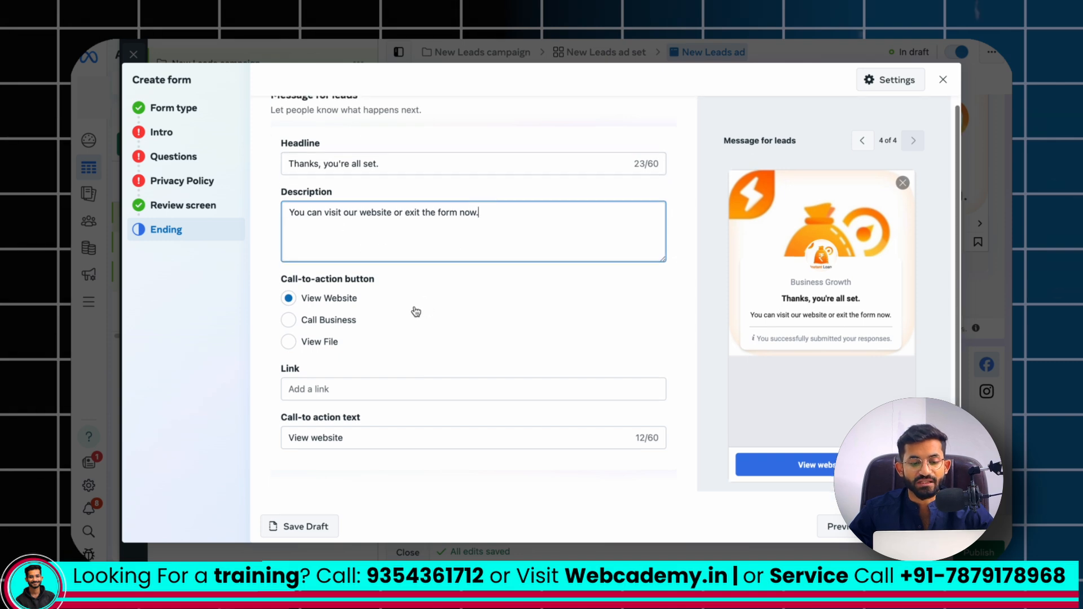
# Switch the ending's call-to-action to Call Business and set its call-to-action text to "Cal Now"
pyautogui.click(322, 389)
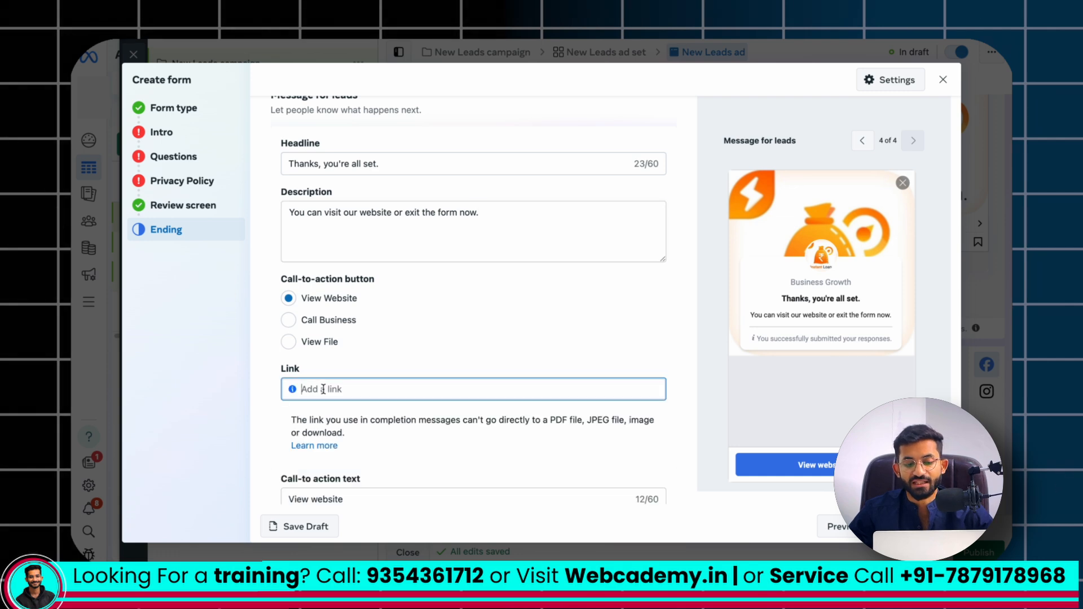
pyautogui.click(296, 333)
pyautogui.click(295, 329)
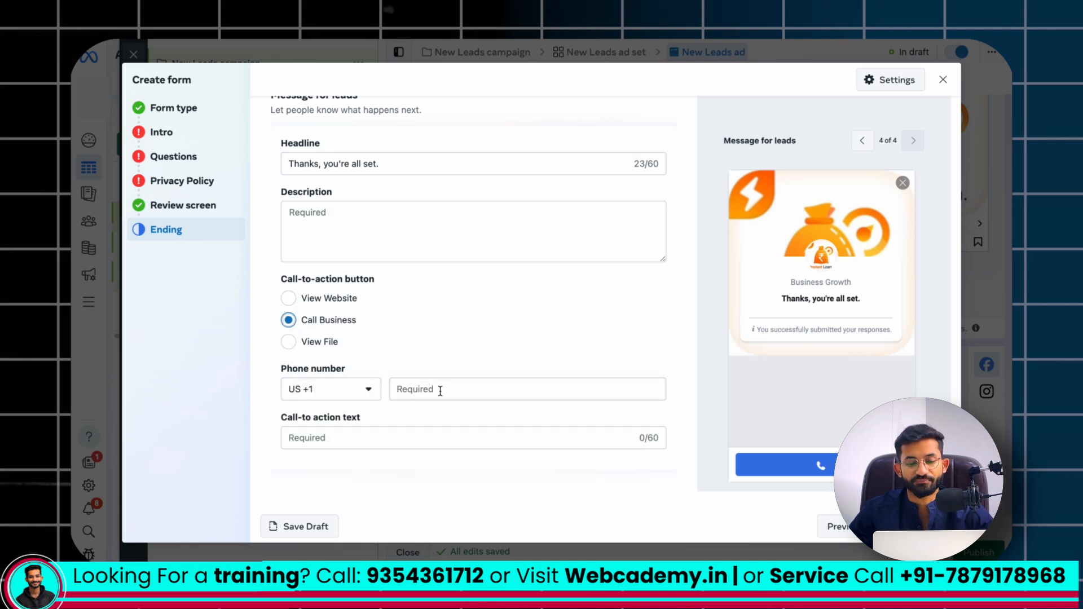
pyautogui.click(437, 439)
pyautogui.write('Cal N')
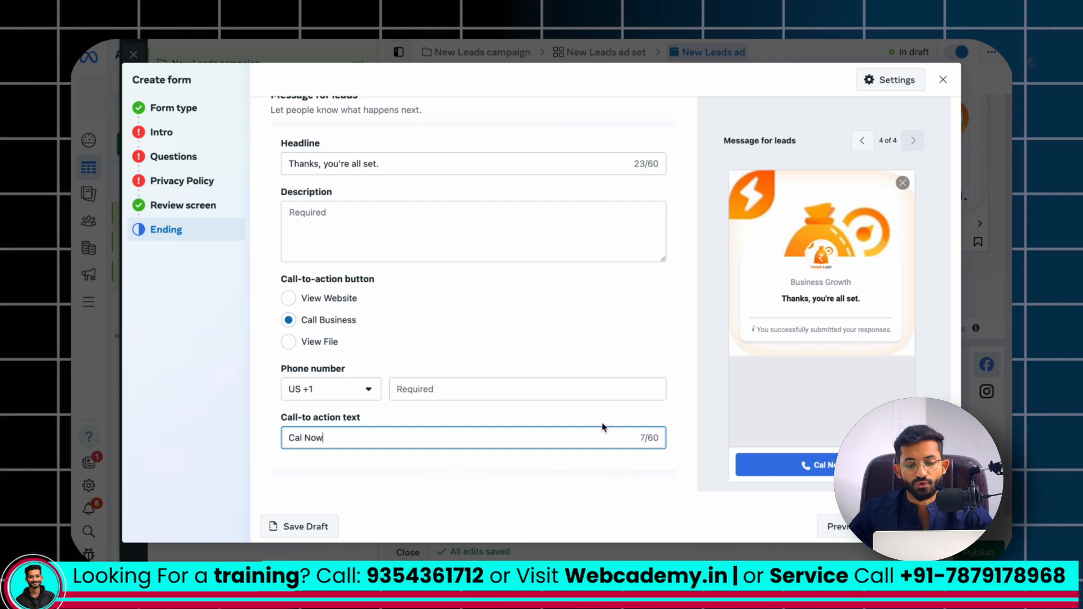
pyautogui.write('ow')
pyautogui.click(468, 390)
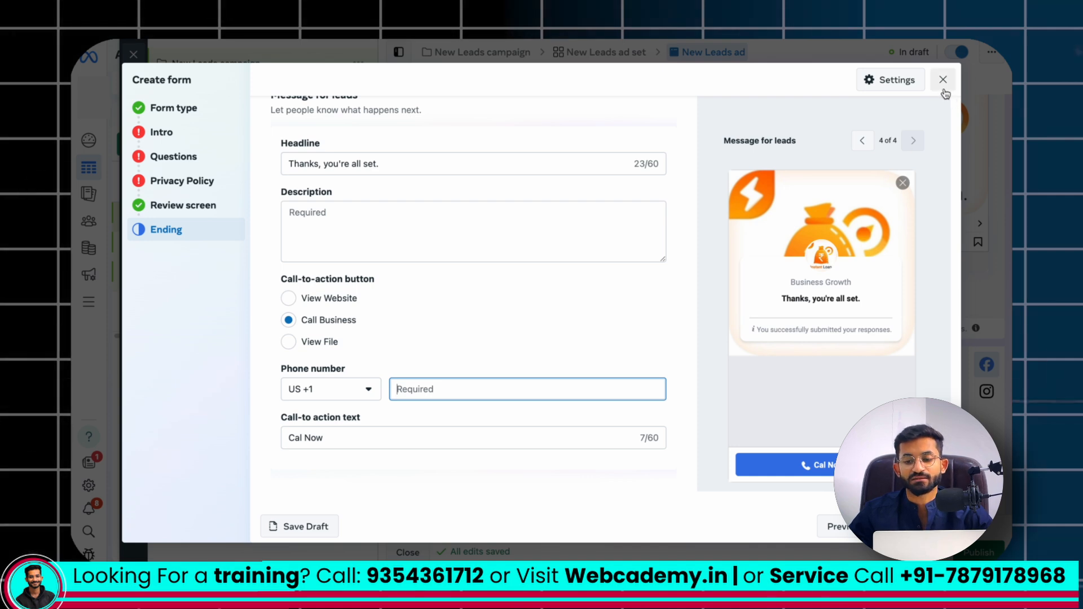
pyautogui.scroll(1, 325, 208)
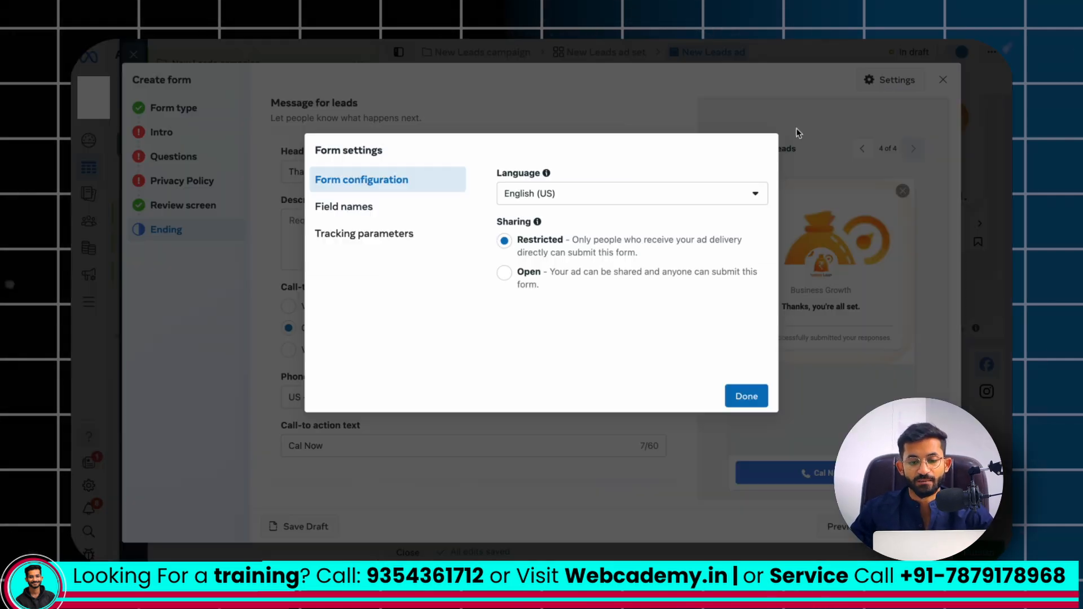
# Open the form settings and compare the Restricted and Open sharing options in the form configuration
pyautogui.click(891, 79)
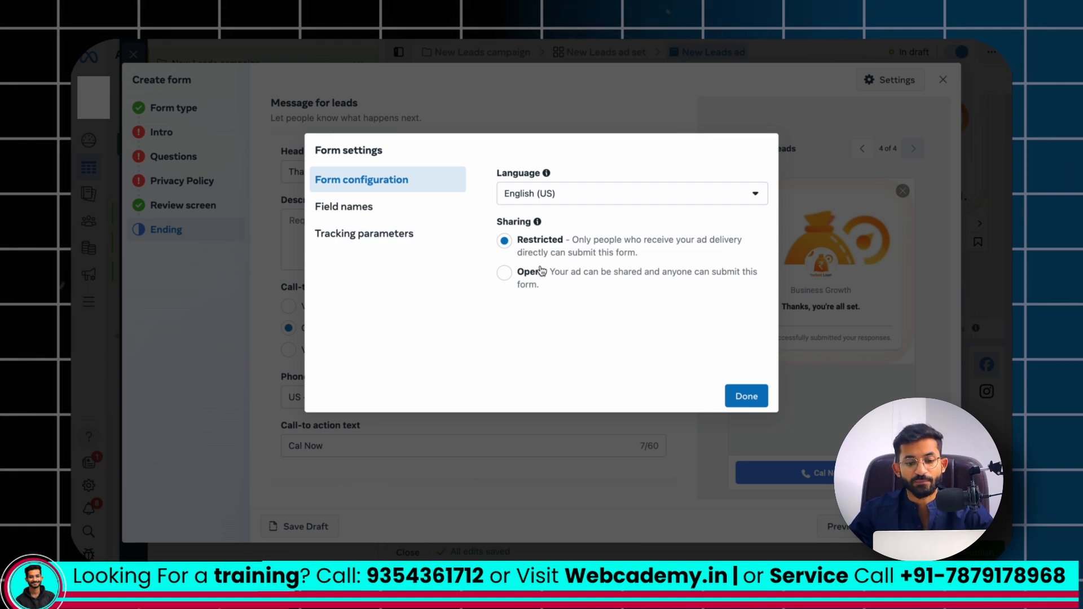
pyautogui.click(506, 273)
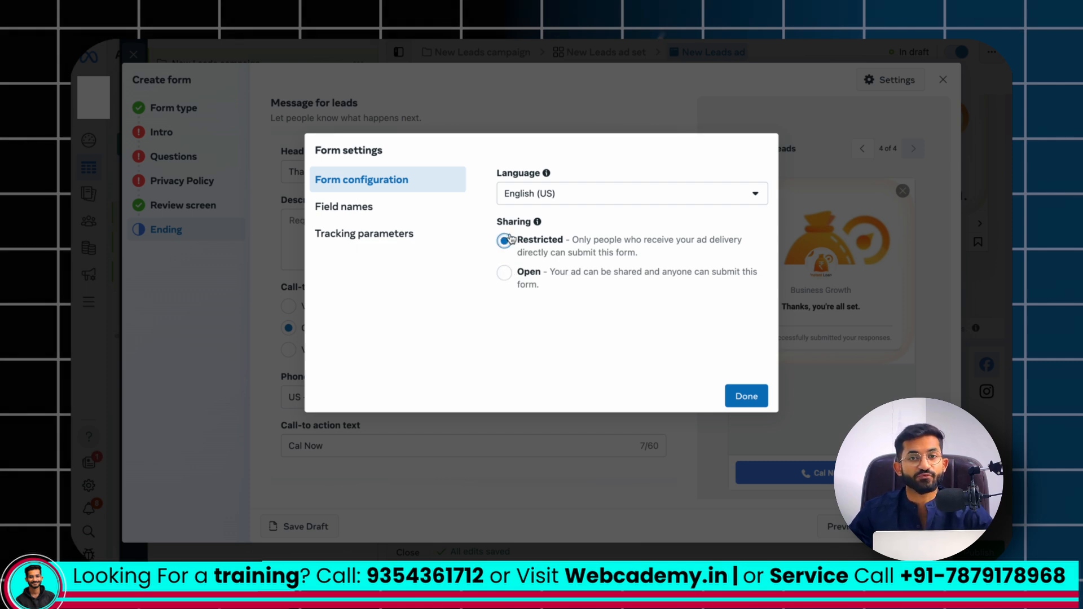
pyautogui.click(505, 274)
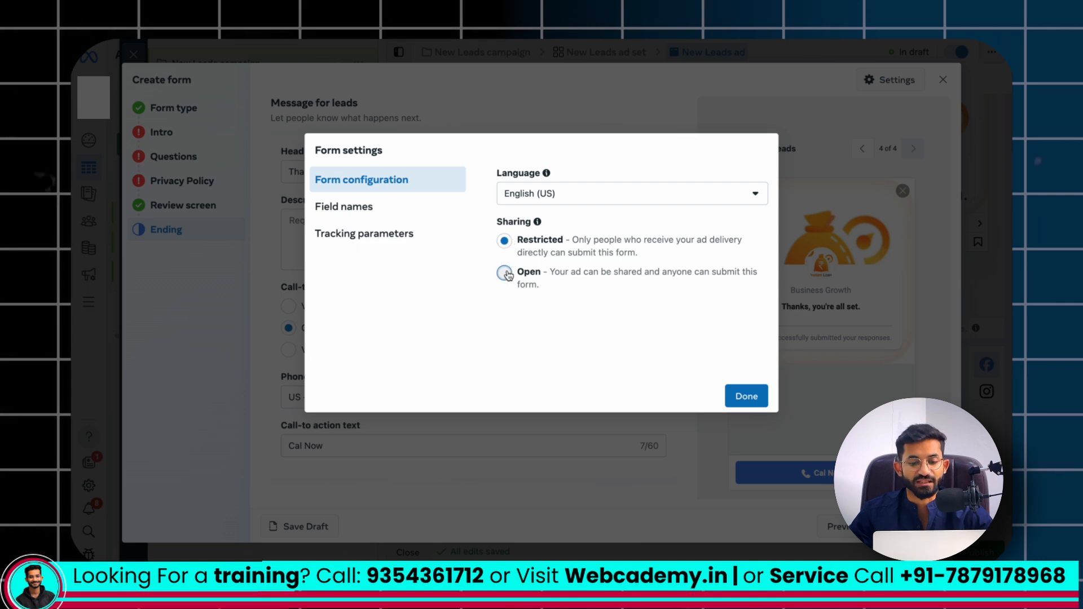
# Examine the form's field names for questions and answers and its tracking parameter fields
pyautogui.click(347, 213)
pyautogui.scroll(-4, 546, 248)
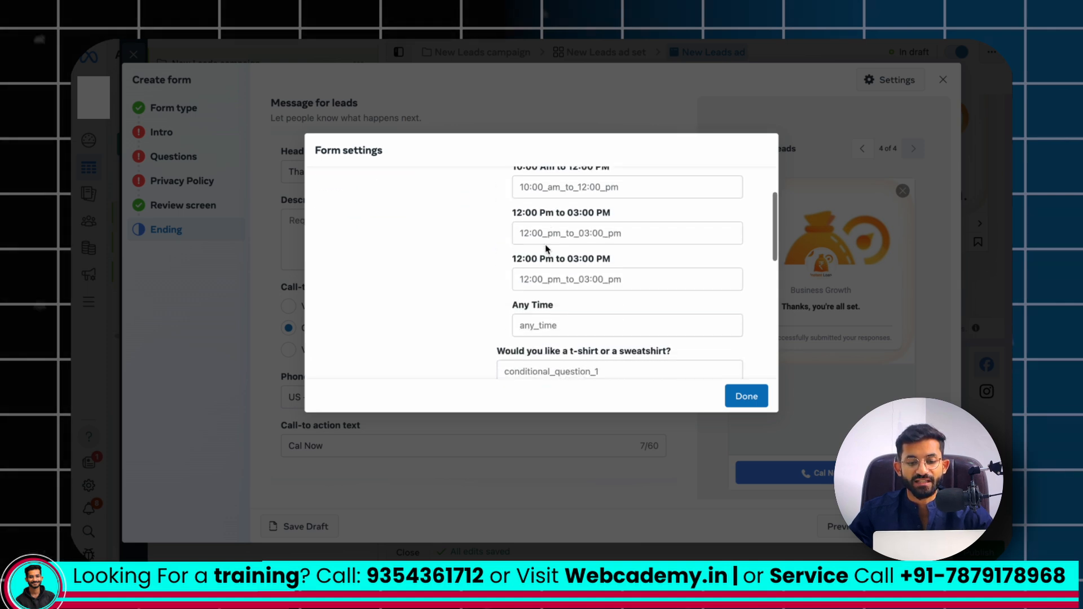
pyautogui.scroll(4, 536, 248)
pyautogui.click(388, 232)
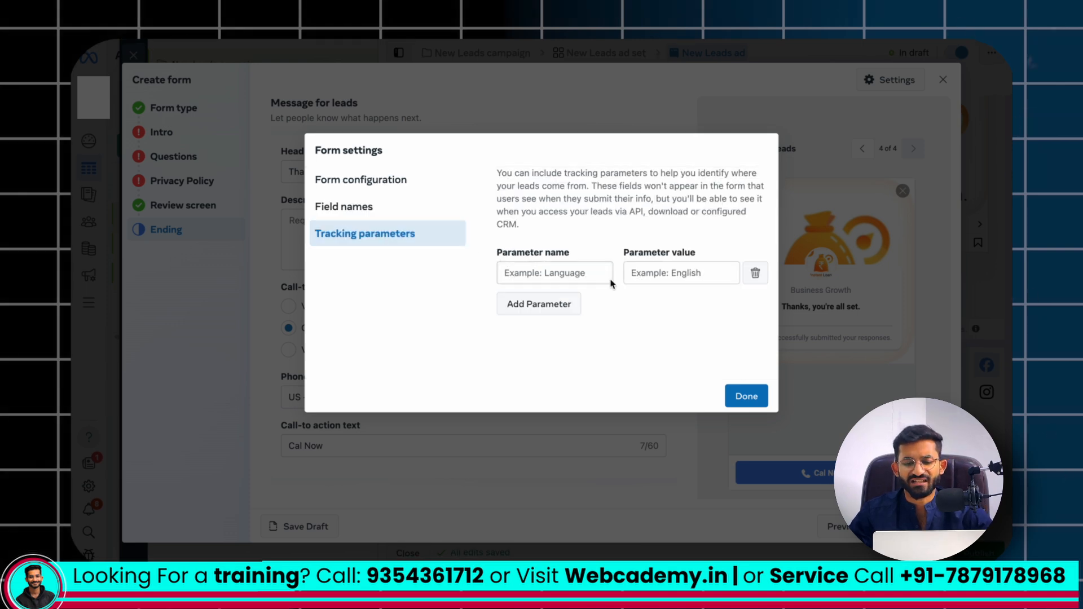
# Close the form settings and exit the lead form without saving it as a draft
pyautogui.click(746, 396)
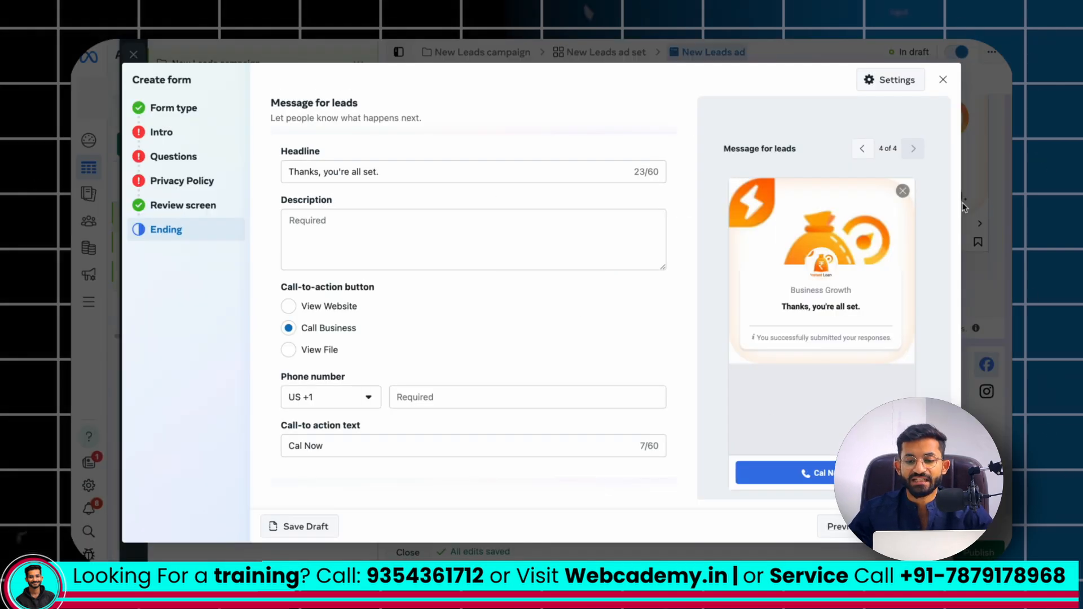
pyautogui.click(943, 79)
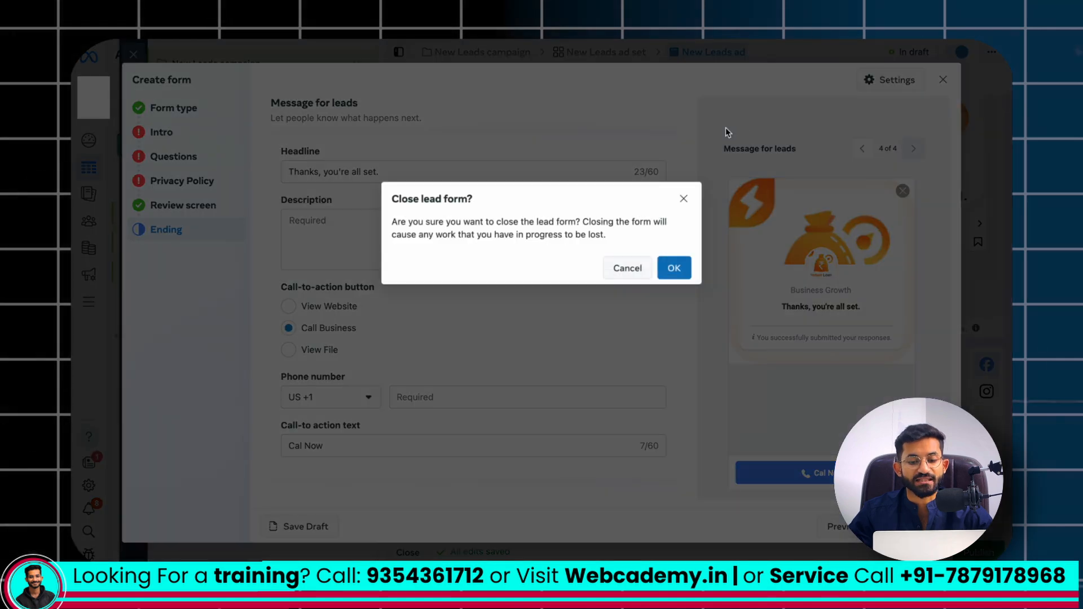